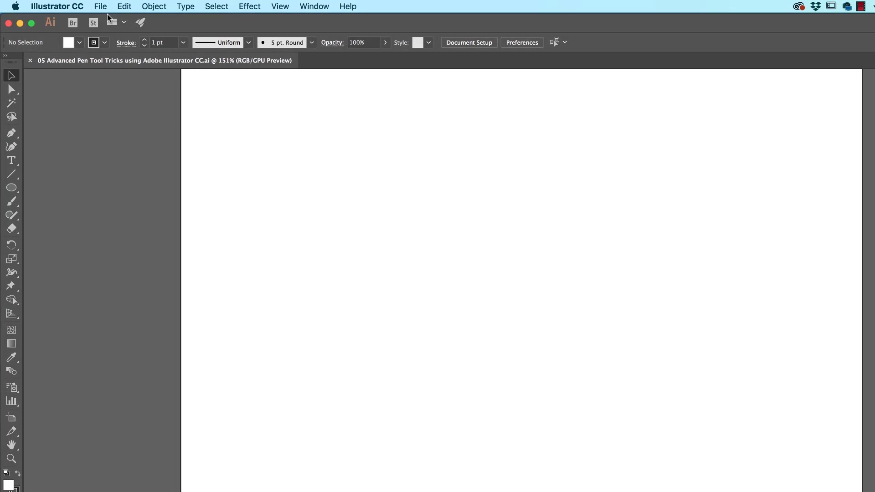
- Place Pen Tool.jpg from Exercise Files as a template layer, then deselect it
left_click(100, 6)
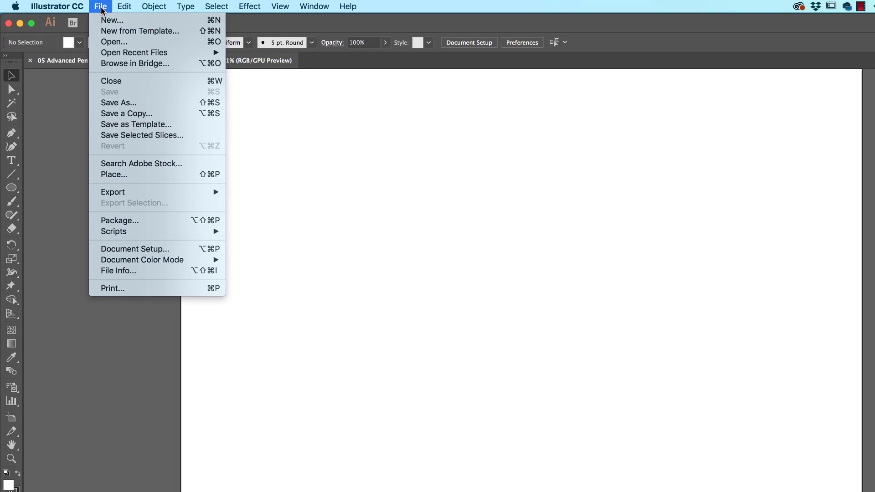
left_click(126, 176)
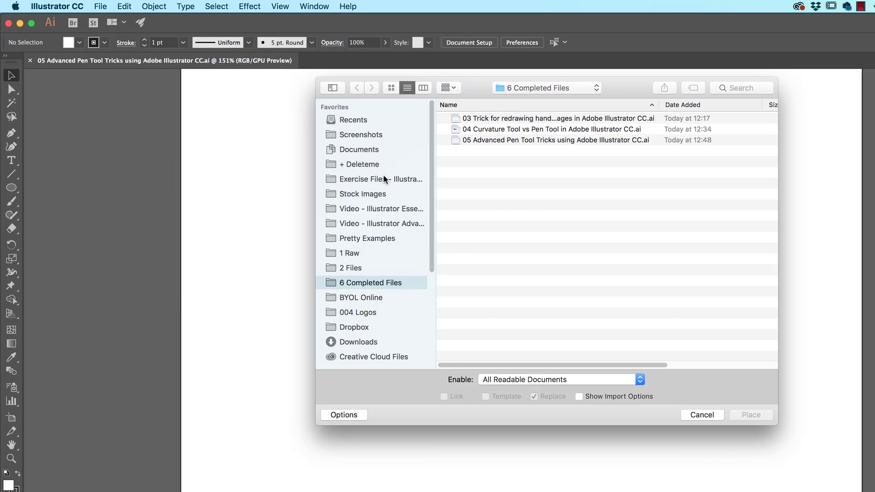
left_click(384, 178)
scroll(511, 302, "down", 5)
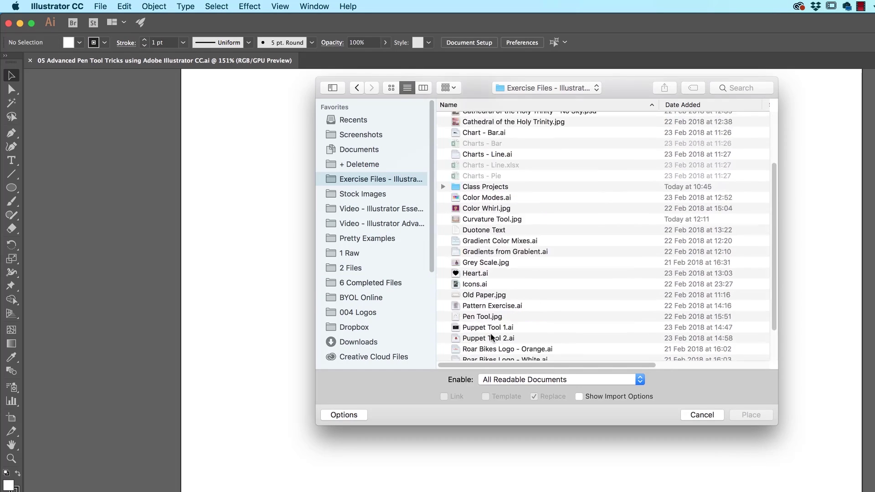
left_click(481, 270)
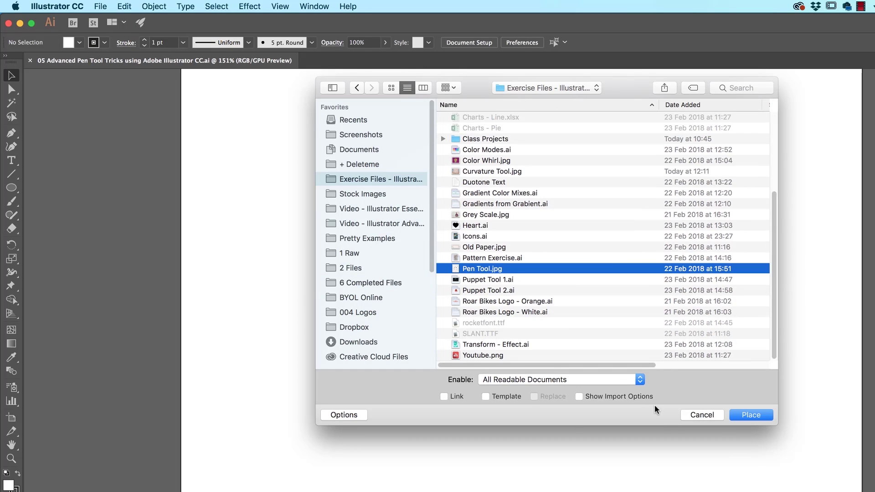
left_click(748, 415)
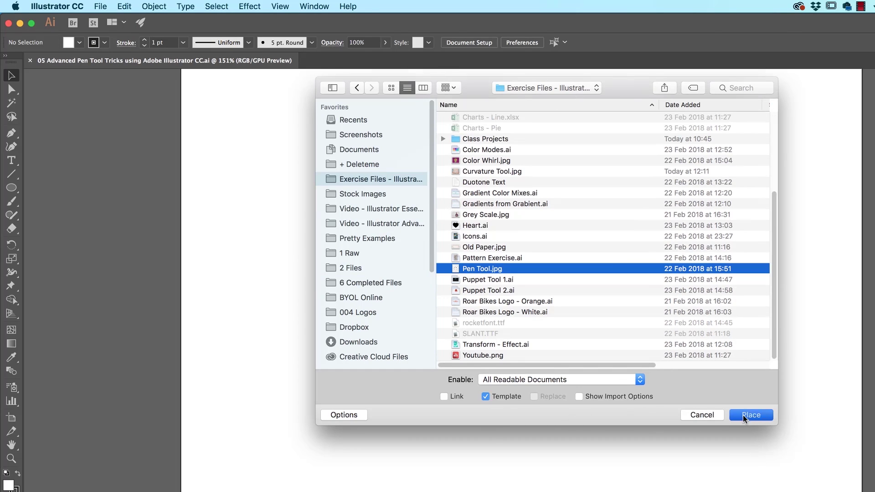
left_click(603, 283)
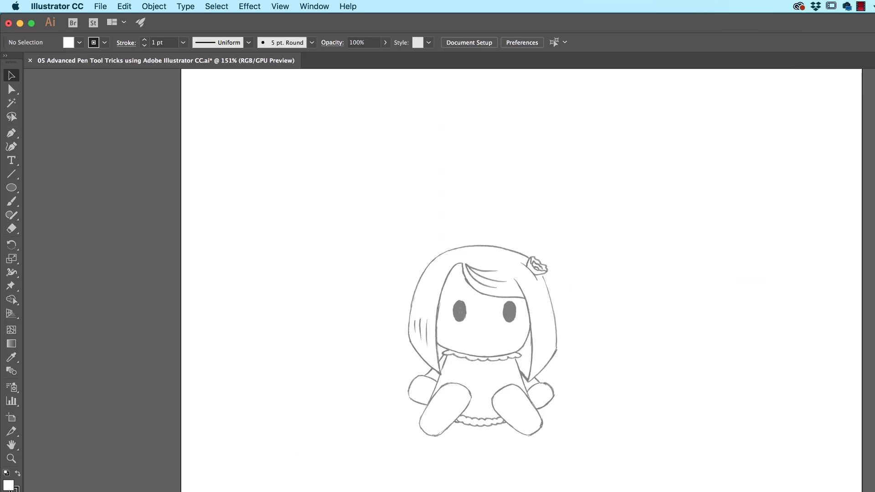
- Choose the Pen tool with Fill None, turn off Smart Guides, and zoom in on the head
left_click(9, 135)
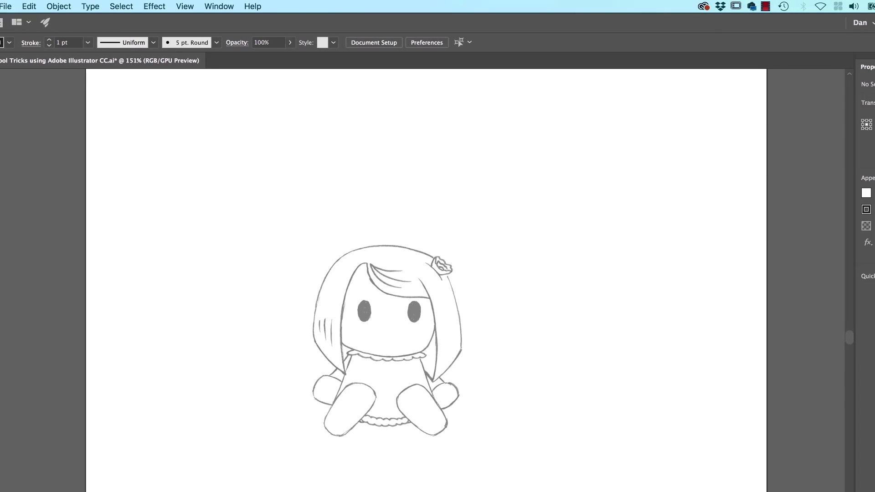
left_click(743, 193)
left_click(618, 234)
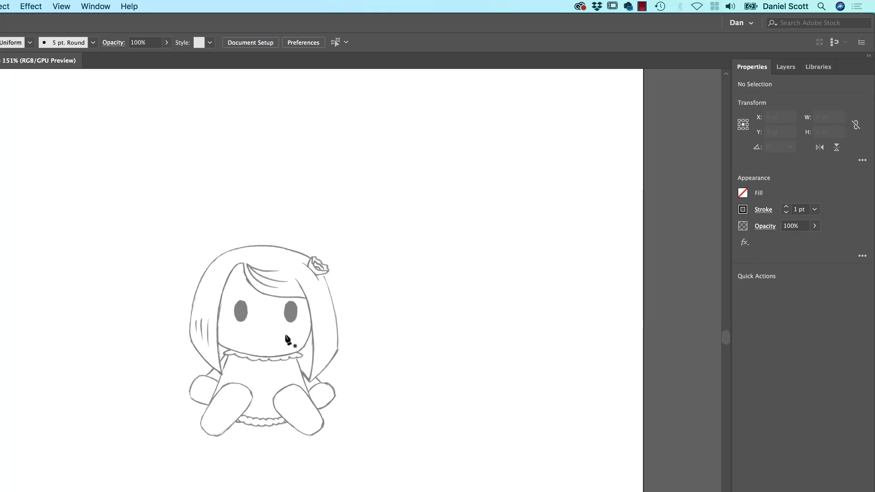
left_click(58, 7)
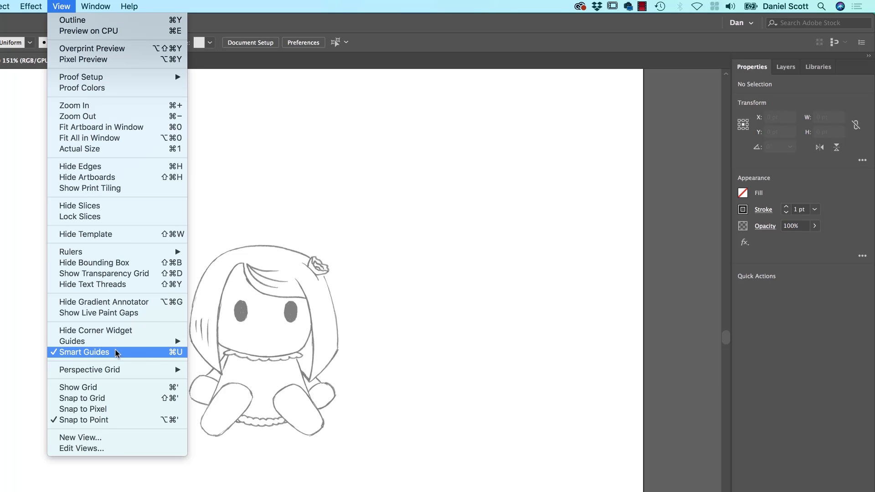
left_click(176, 353)
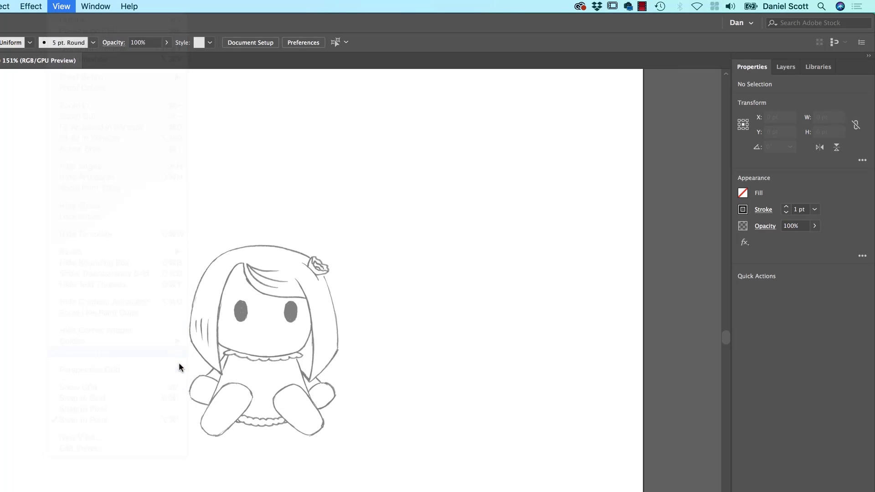
key("super+equal")
key("super+equal")
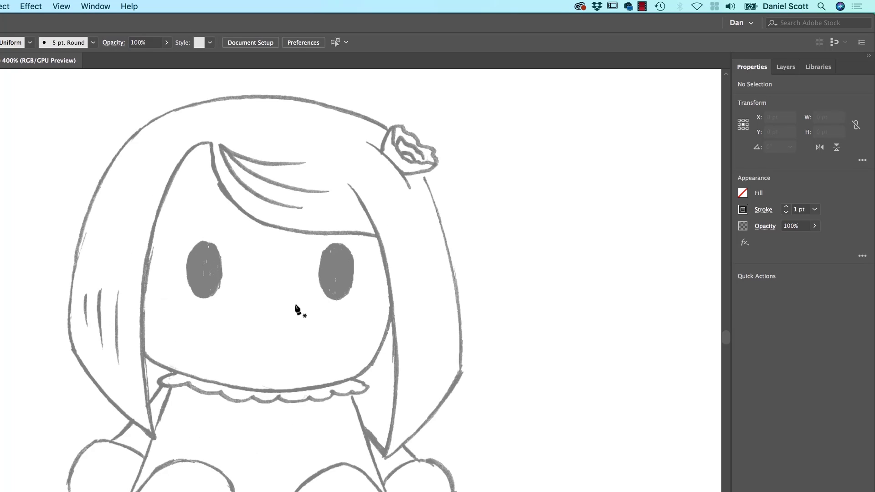
key("p")
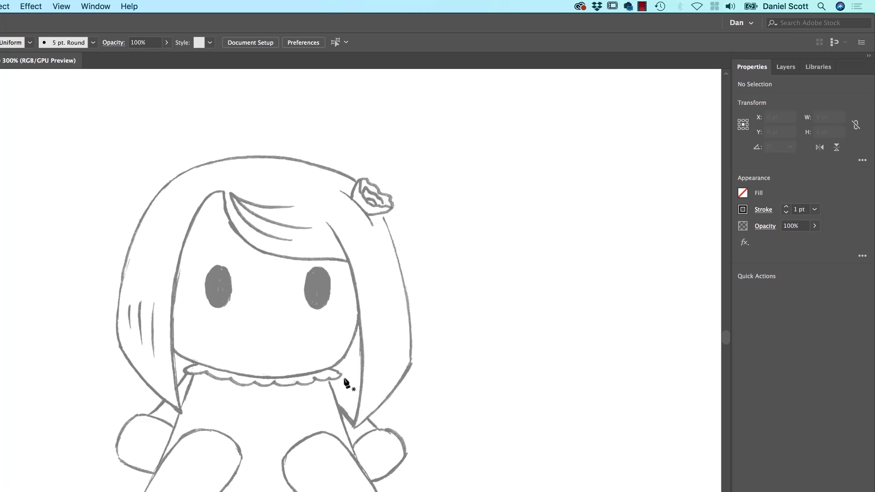
- Start a smooth path at the collar and curve it up the right hair edge
left_click(354, 428)
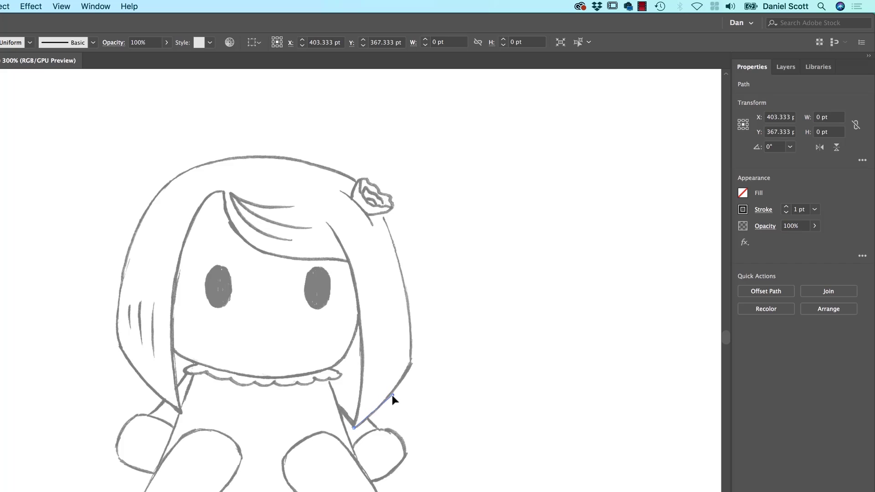
left_click_drag(412, 363, 423, 368)
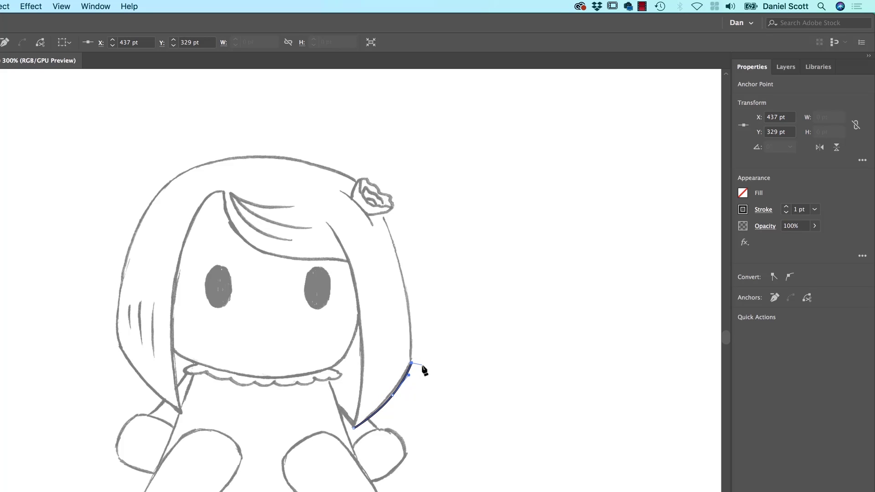
left_click(422, 368, "super")
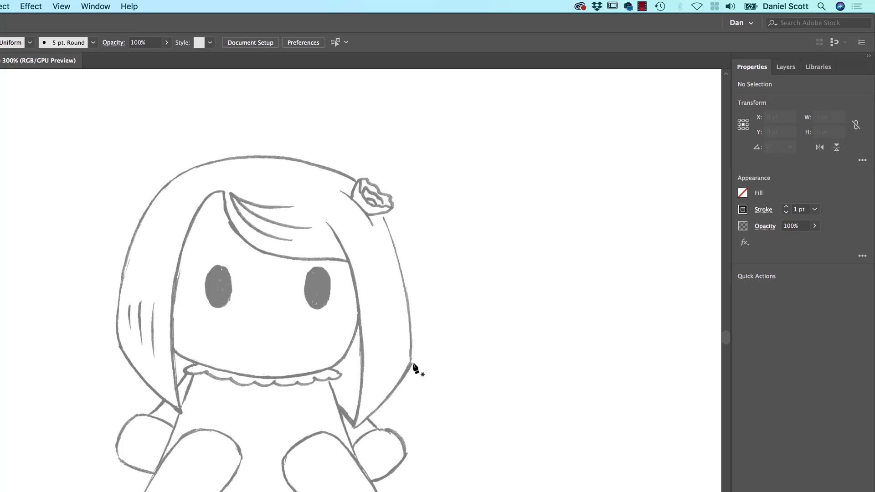
left_click_drag(354, 427, 383, 410)
left_click_drag(411, 363, 419, 346)
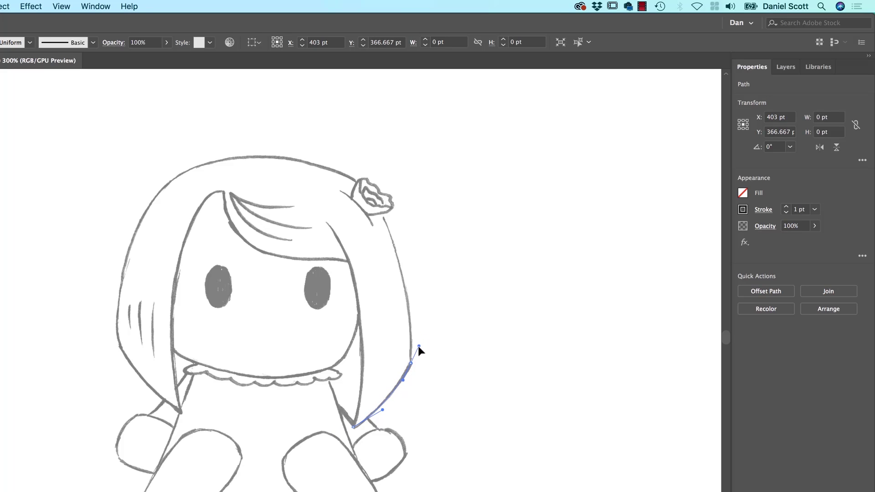
left_click(418, 346, "super")
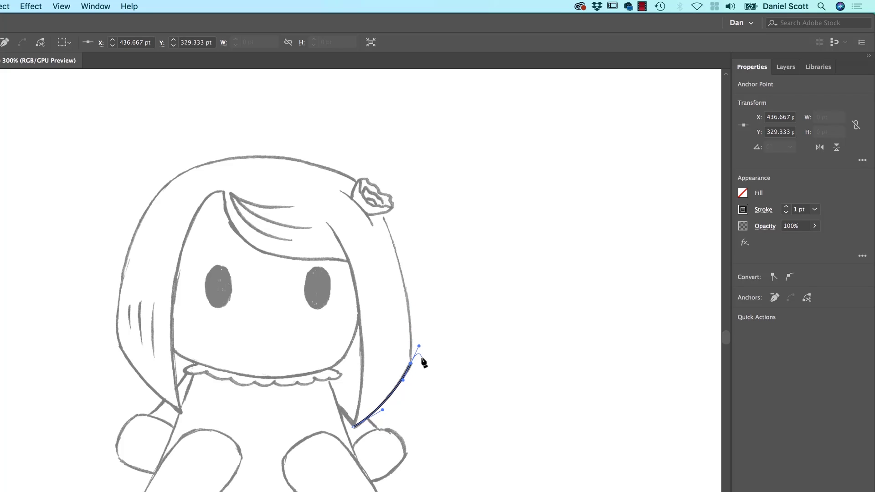
- Extend the path along the hairline to just below the flower, then deselect it
key("a")
key("p")
mouse_move(420, 339)
left_mouse_down()
mouse_move(427, 397)
mouse_move(420, 352)
left_mouse_up()
mouse_move(383, 218)
left_mouse_down()
mouse_move(391, 236)
mouse_move(365, 180)
left_mouse_up()
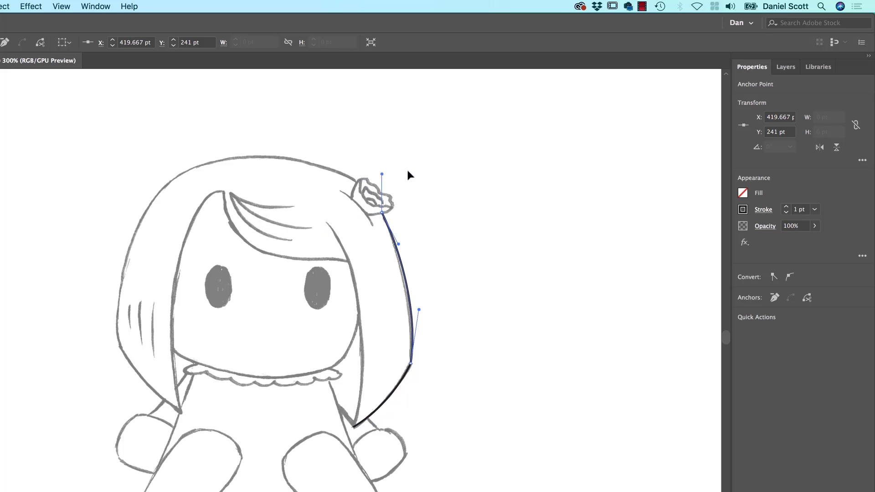
key("super+z")
left_click(322, 206)
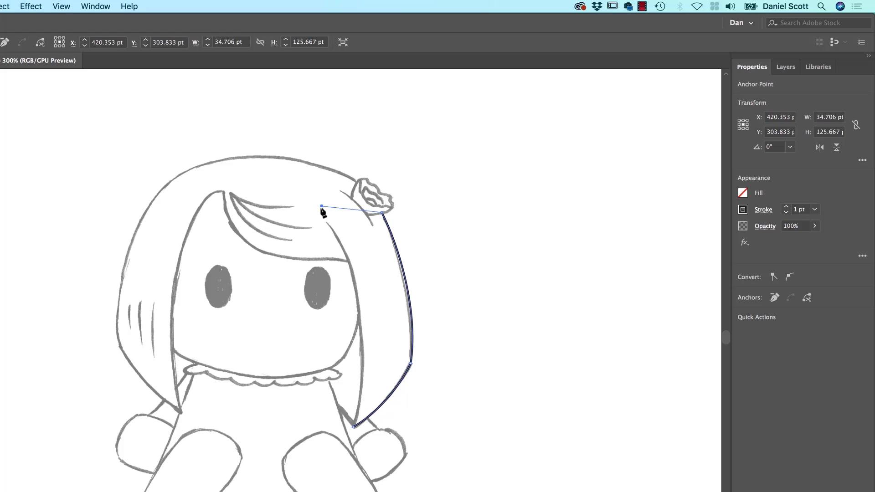
left_click(13, 133)
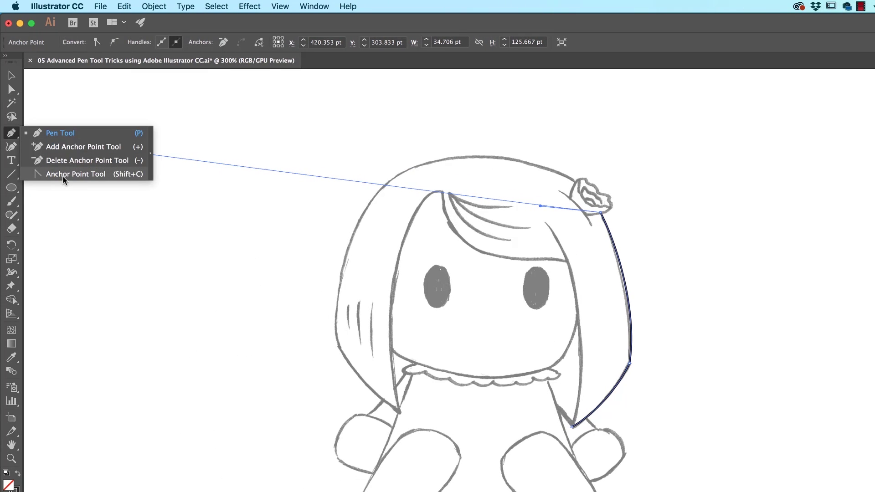
left_click(9, 76)
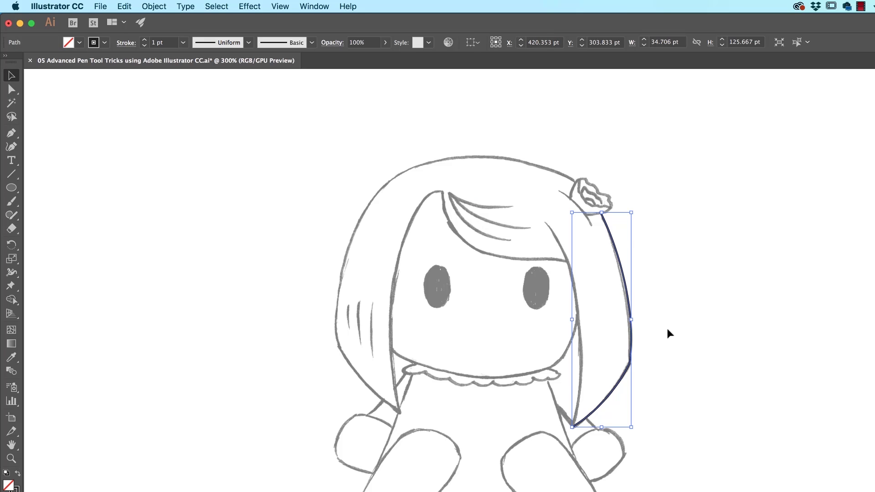
left_click(474, 300)
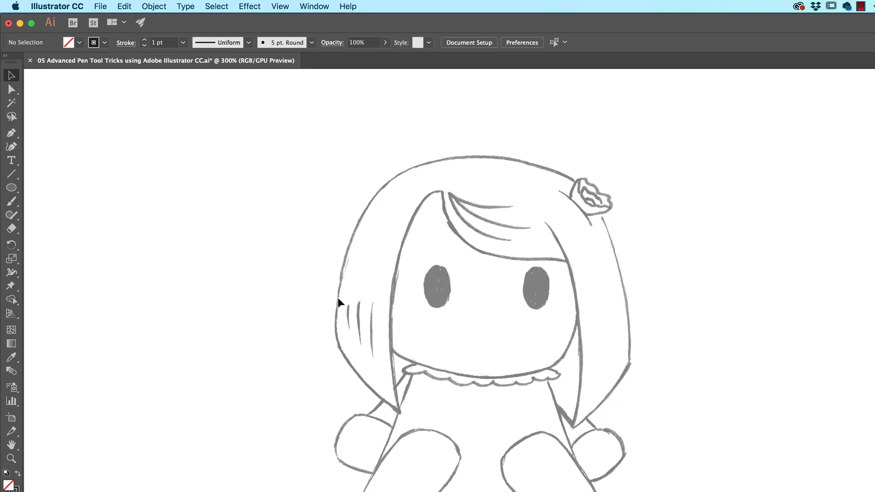
- Start a new path at the collar and curve it up the right hair edge to the flower
left_click(12, 133)
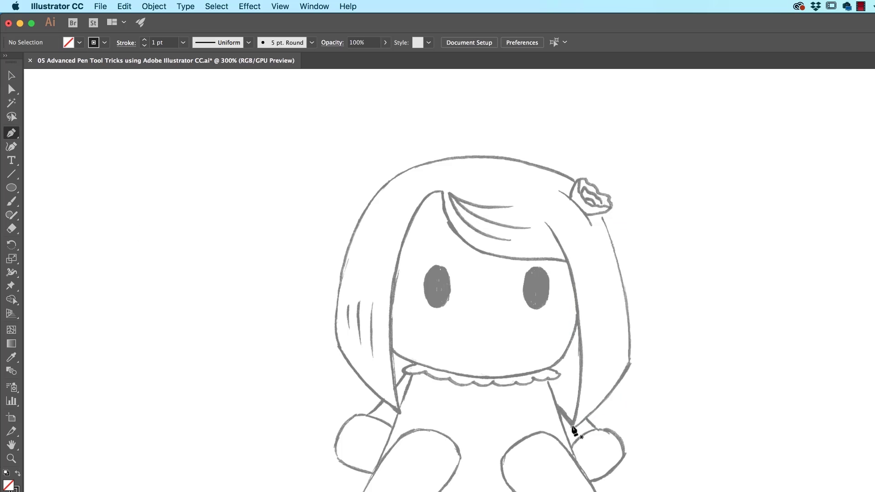
left_click_drag(596, 415, 597, 409)
left_click(629, 364)
left_click_drag(629, 365, 641, 332)
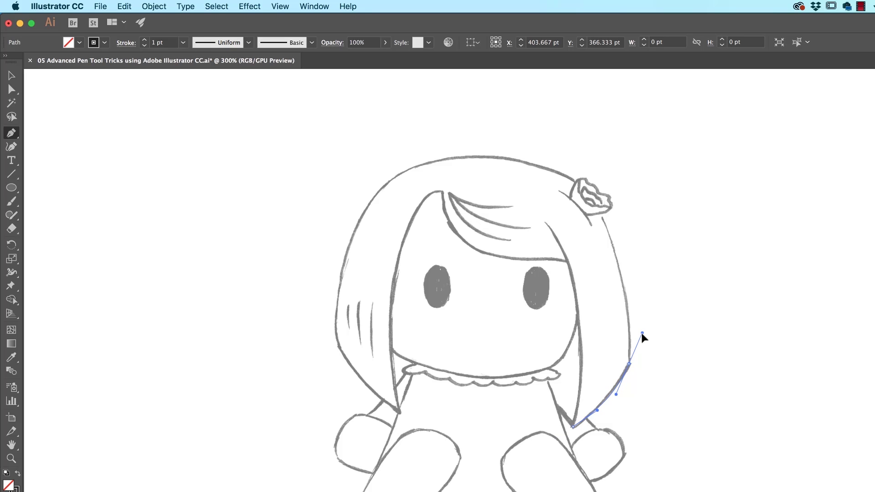
mouse_move(642, 332)
left_mouse_down()
mouse_move(659, 305)
mouse_move(635, 352)
mouse_move(646, 331)
left_mouse_up()
left_click_drag(646, 330, 629, 364)
left_click_drag(600, 216, 586, 188)
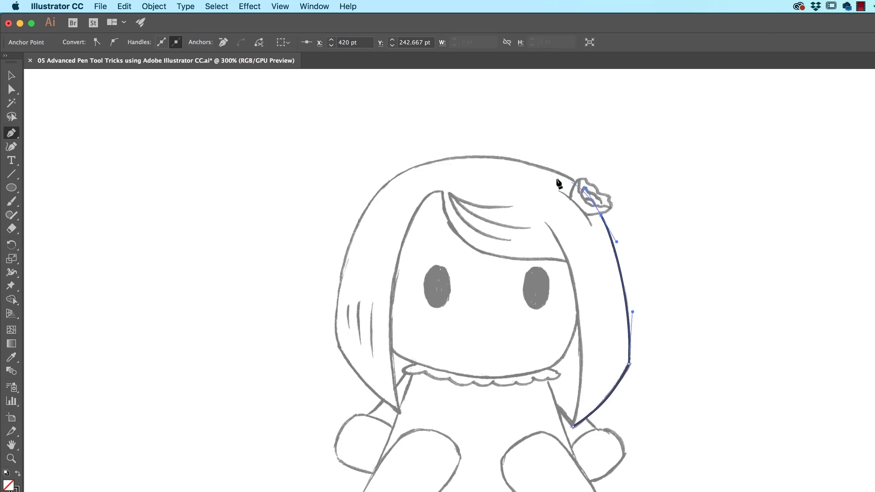
- Continue the path over the top, down the left hair edge, and up the inner left bang
left_click_drag(441, 162, 348, 177)
left_click_drag(337, 339, 349, 366)
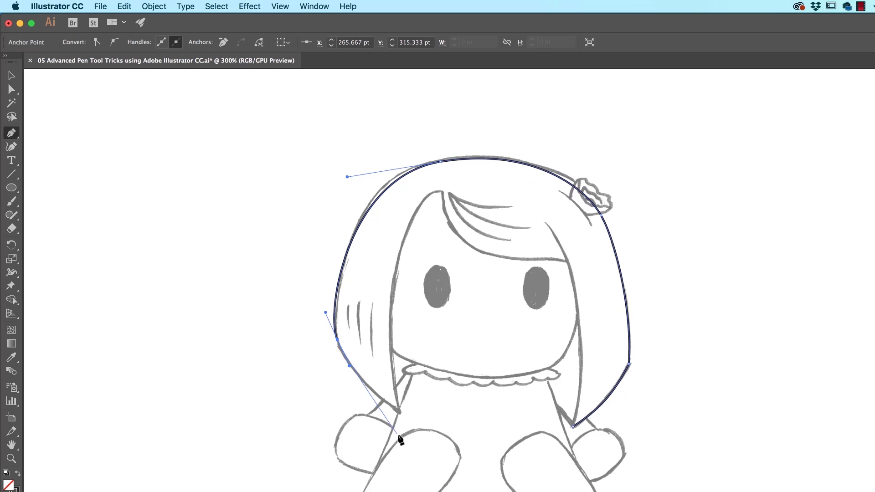
left_click_drag(399, 413, 421, 430)
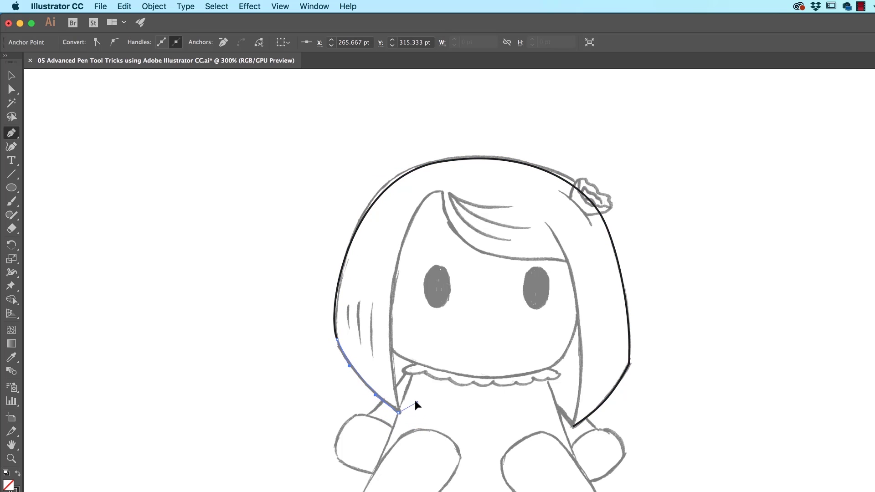
left_click_drag(388, 370, 385, 371)
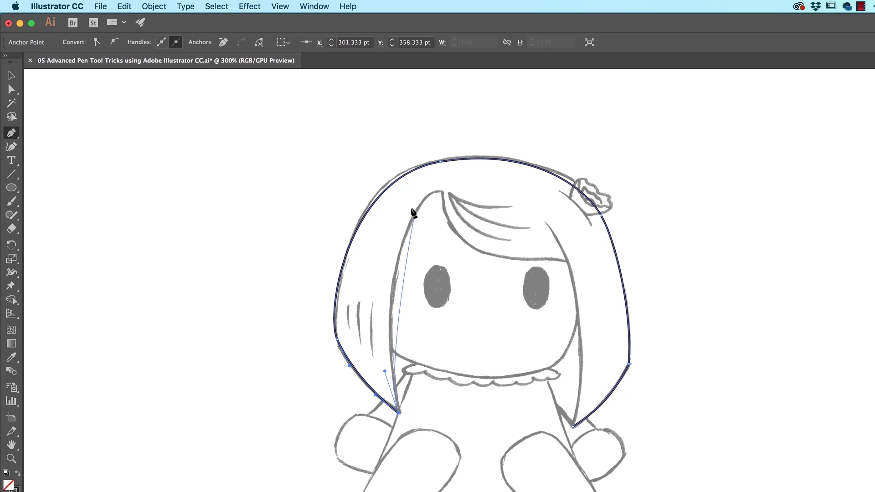
left_click_drag(426, 196, 466, 151)
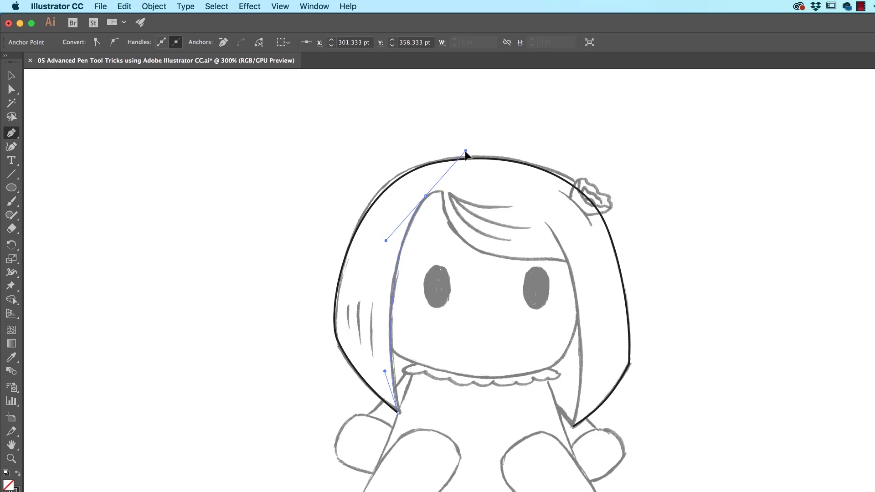
mouse_move(466, 152)
left_mouse_down()
mouse_move(460, 176)
mouse_move(505, 125)
mouse_move(461, 152)
mouse_move(476, 144)
left_mouse_up()
left_click_drag(470, 143, 471, 142)
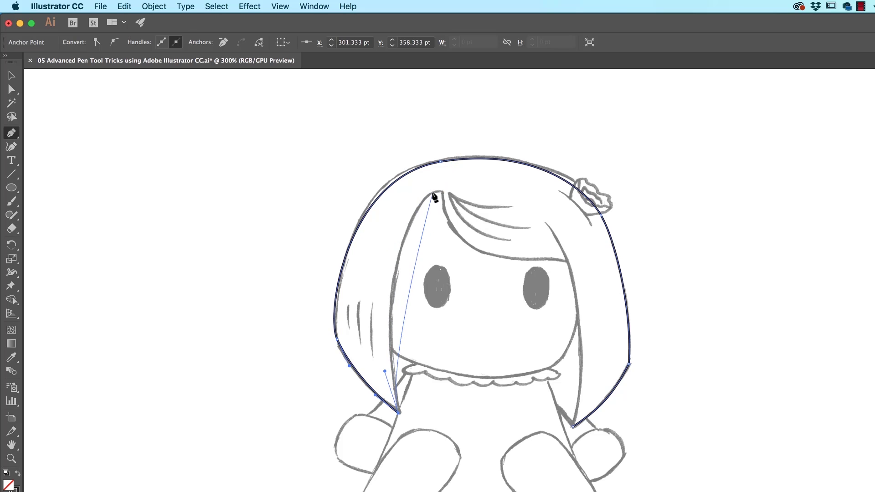
left_click_drag(426, 196, 471, 146)
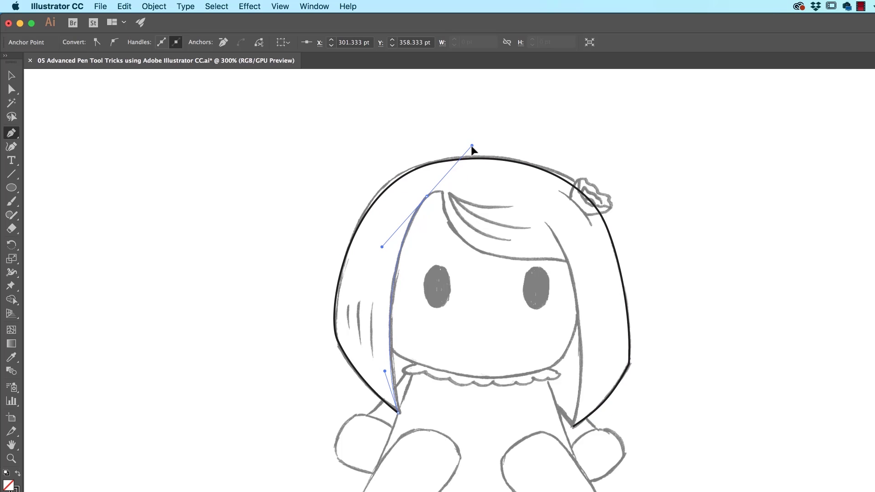
left_click_drag(472, 145, 433, 189)
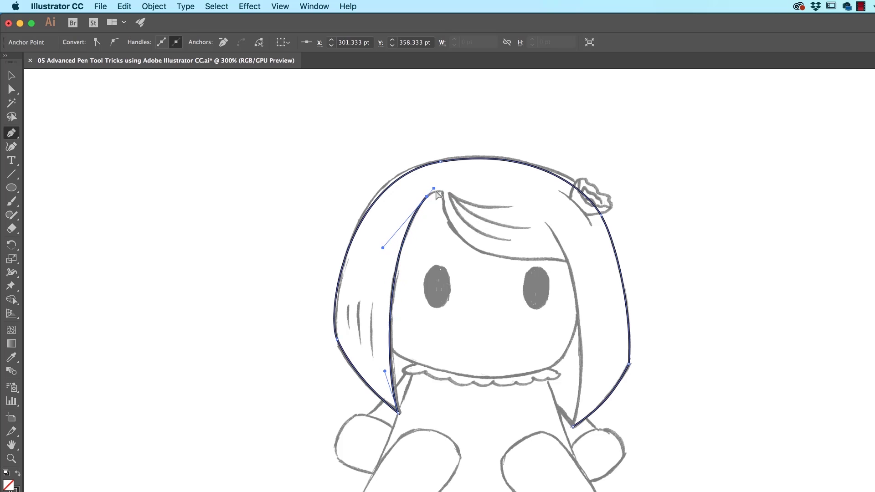
- Curve the hair path along the fringe's lower edge to the right hair edge and deselect it
left_click(442, 192)
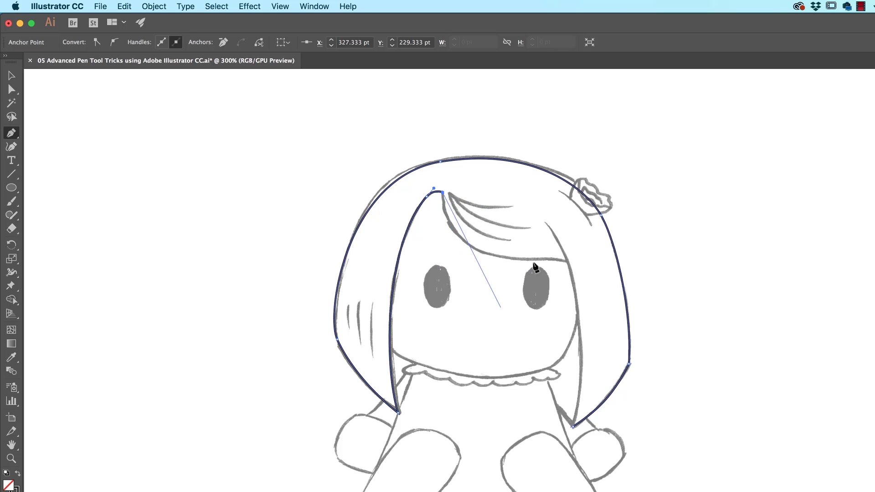
left_click_drag(476, 245, 513, 264)
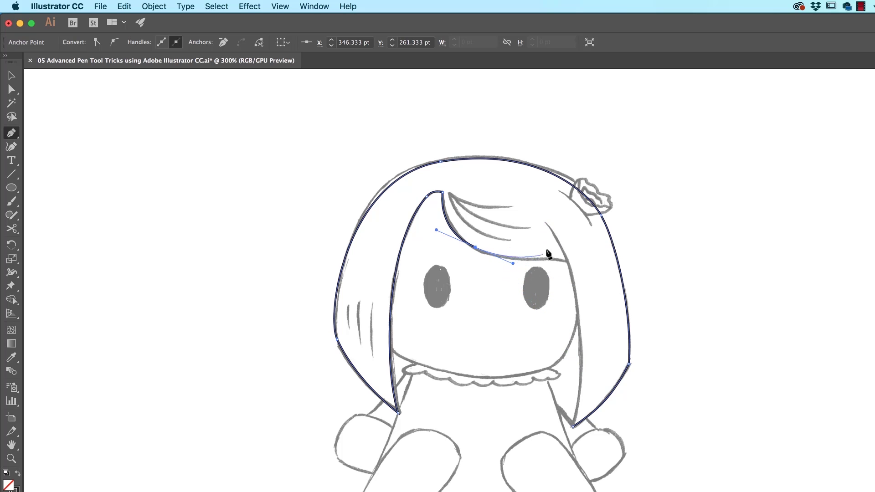
left_click_drag(566, 262, 583, 271)
left_click(12, 75)
left_click(694, 271)
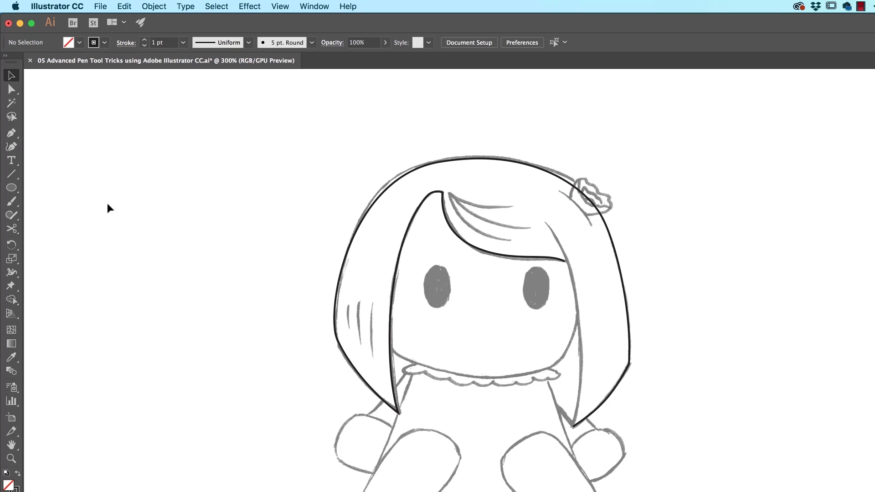
- Draw a curve from the fringe's right end to the hair tip anchor, reshape its top, and deselect
left_click(11, 133)
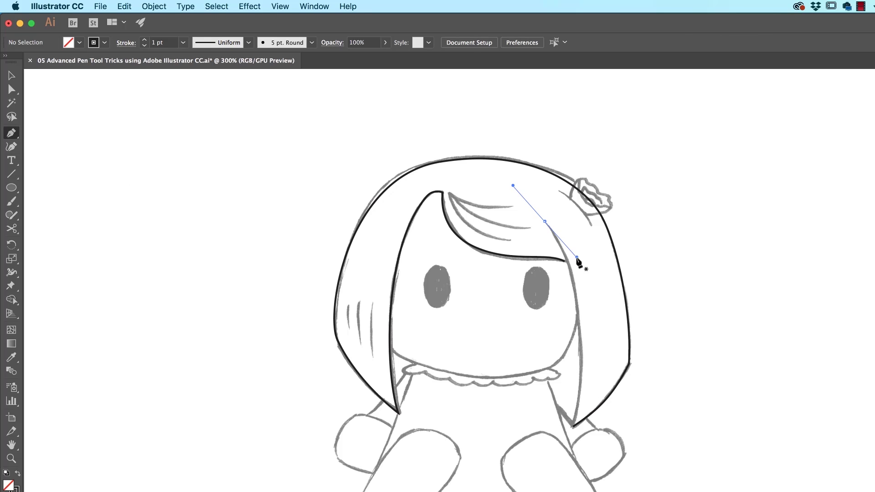
left_click_drag(578, 257, 577, 257)
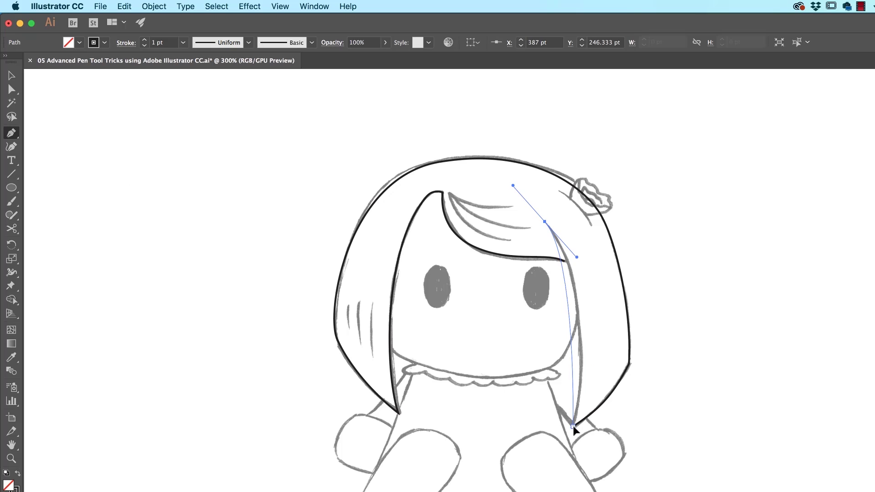
left_click(573, 426)
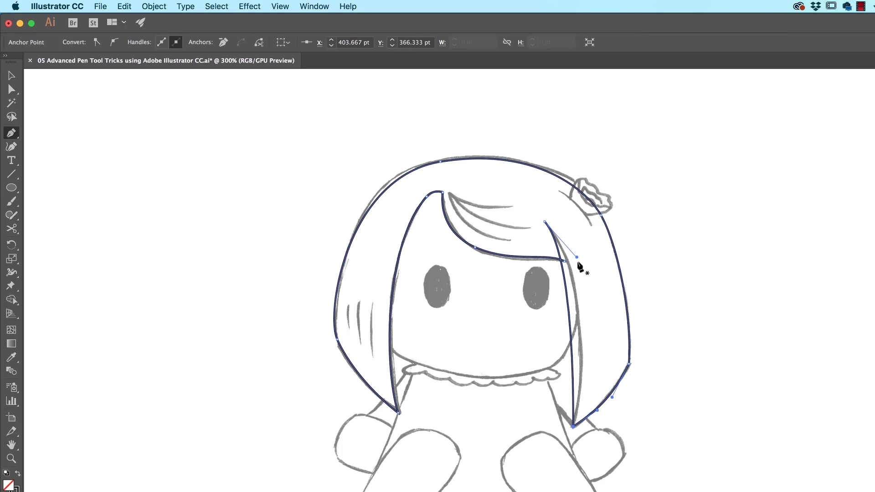
key("a")
left_click_drag(577, 257, 602, 279)
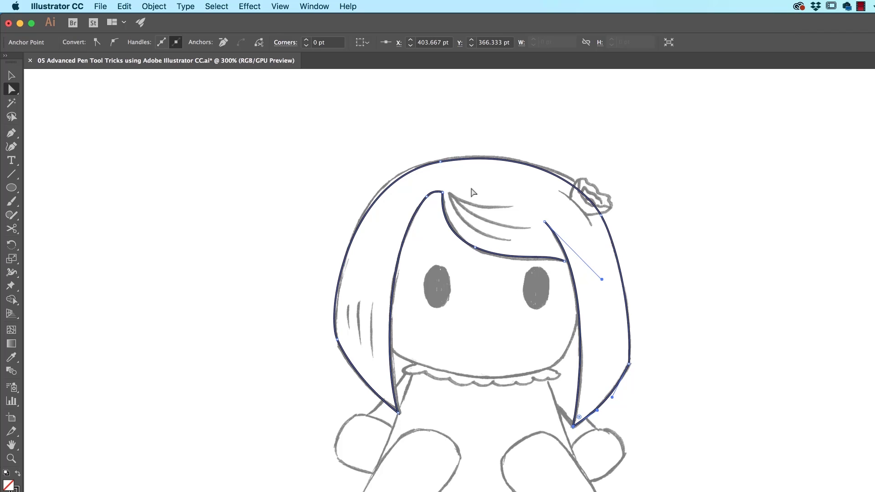
left_click(696, 296)
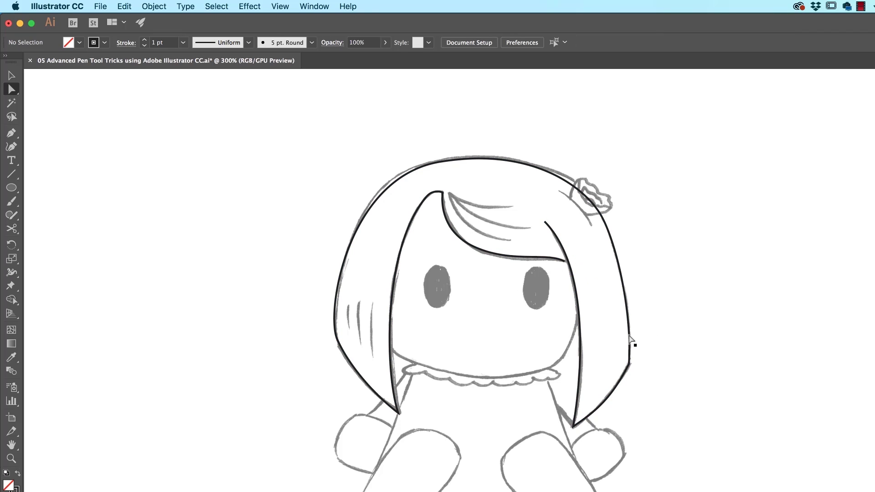
key("p")
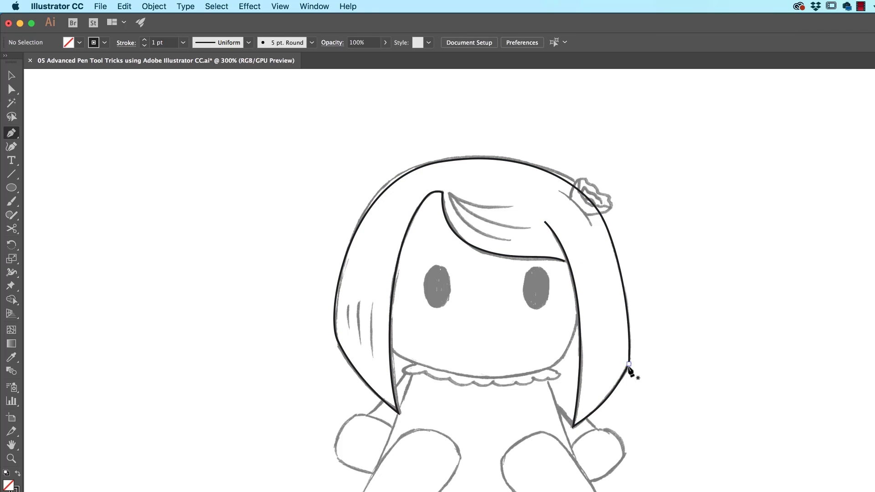
- Draw a short line from the right hair tip toward the right hand
left_click(585, 417)
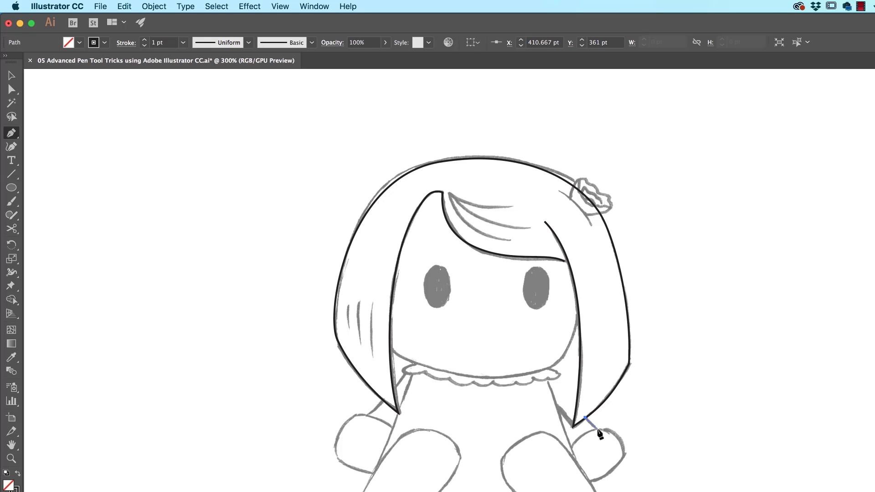
left_click(599, 430)
left_click(674, 439, "super")
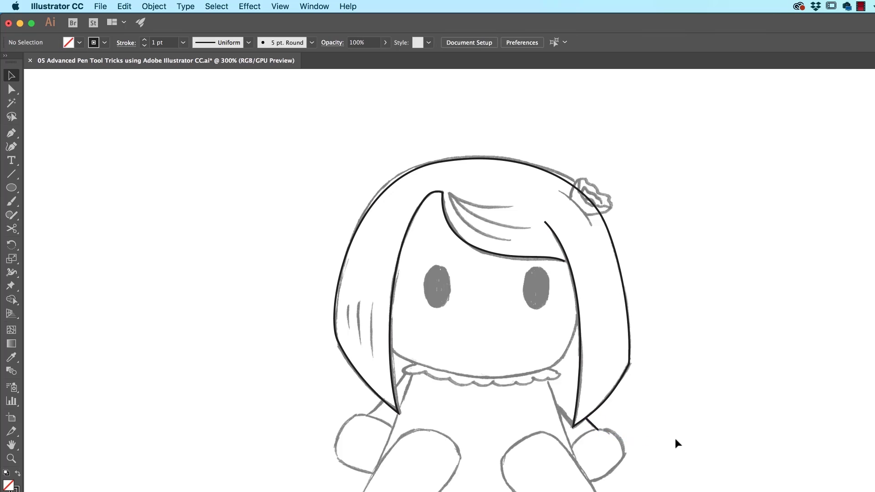
- Trace a closed curved loop around the right hand, deselect it, and zoom in
left_click(11, 133)
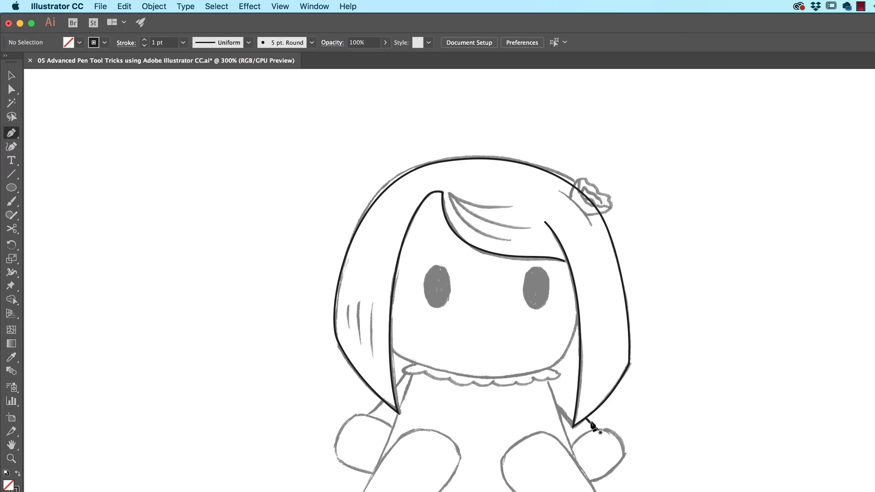
left_click_drag(590, 432, 623, 444)
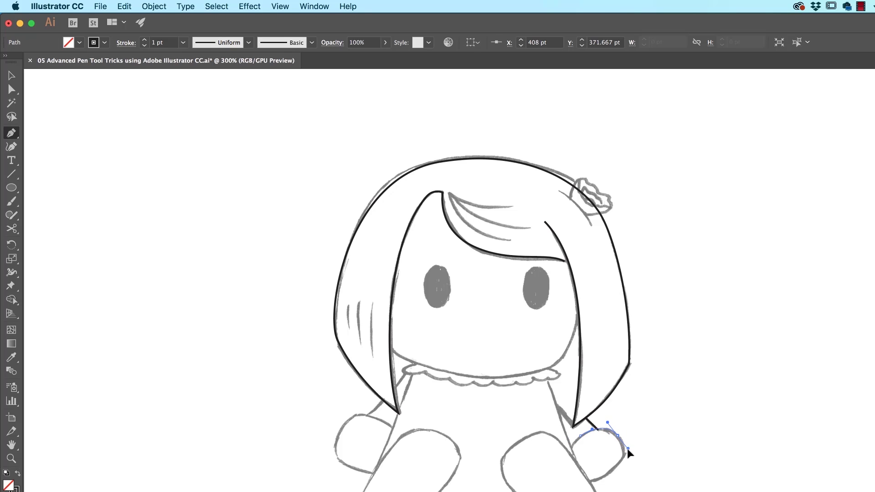
left_click(612, 469)
left_click(592, 481)
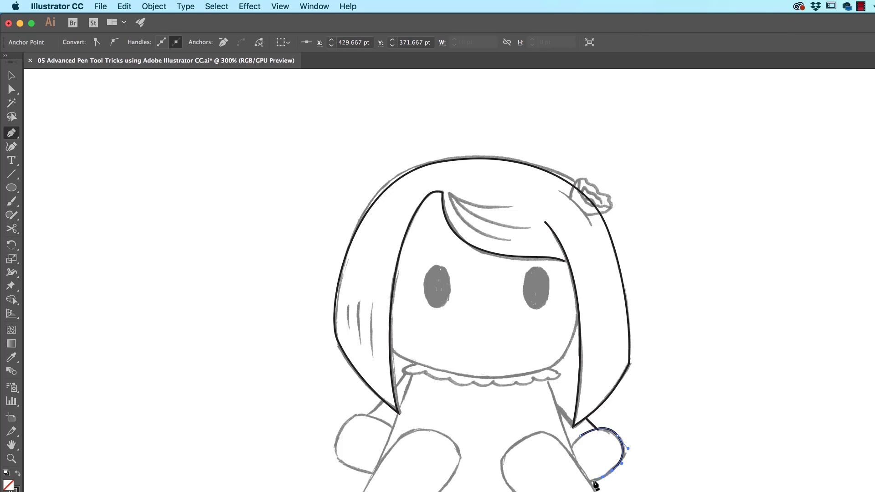
left_click(584, 482, "super")
left_click(582, 482, "super")
left_click_drag(570, 460, 568, 455)
left_click_drag(592, 428, 608, 423)
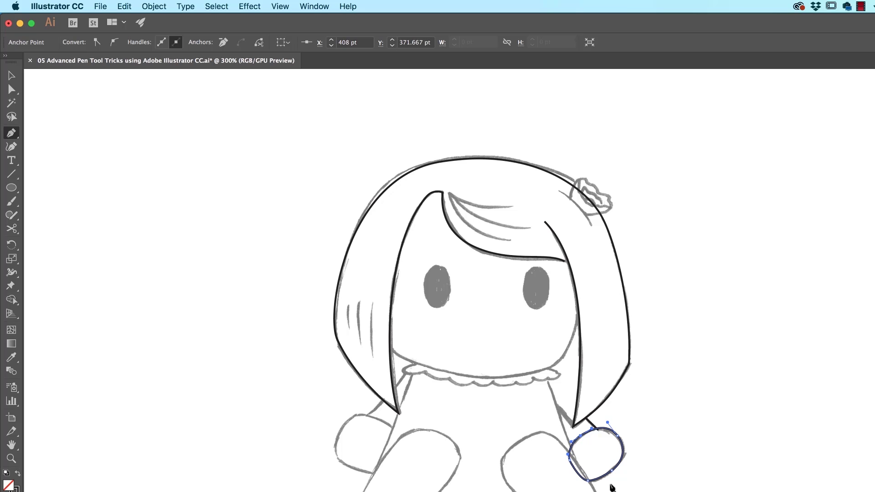
left_click(645, 484, "super")
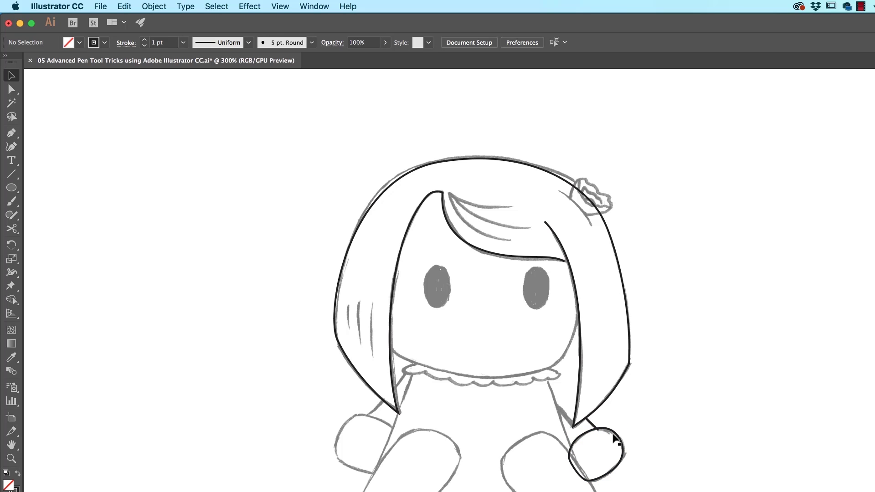
key("super+equal")
key("super+equal")
key("super+equal")
- Pan to the hand loop and inspect it, then zoom out and frame the whole doll
left_click_drag(621, 397, 364, 185)
left_click(549, 370)
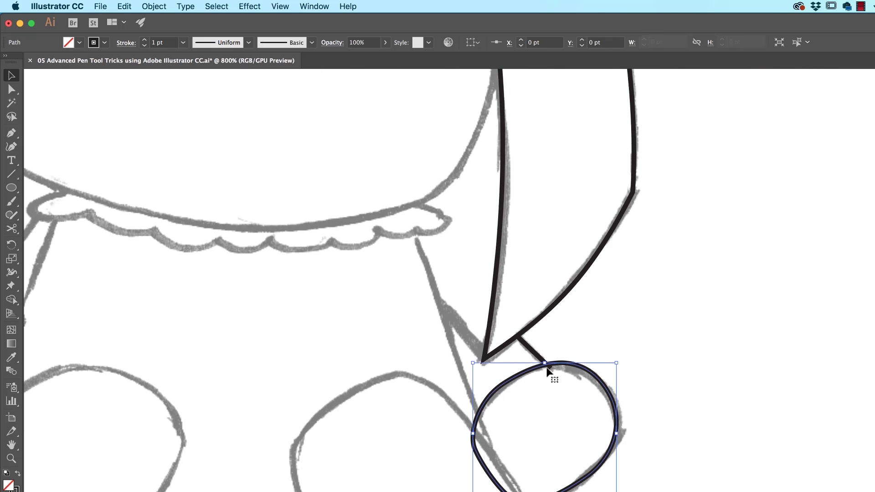
scroll(474, 410, "up", 10)
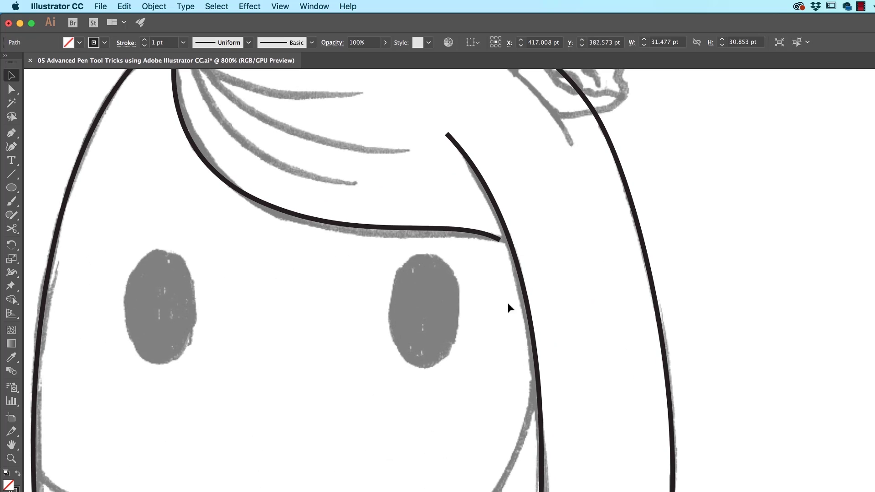
scroll(506, 296, "down", 6)
key("ctrl+minus")
key("ctrl+minus")
key("ctrl+minus")
left_click_drag(518, 277, 616, 365)
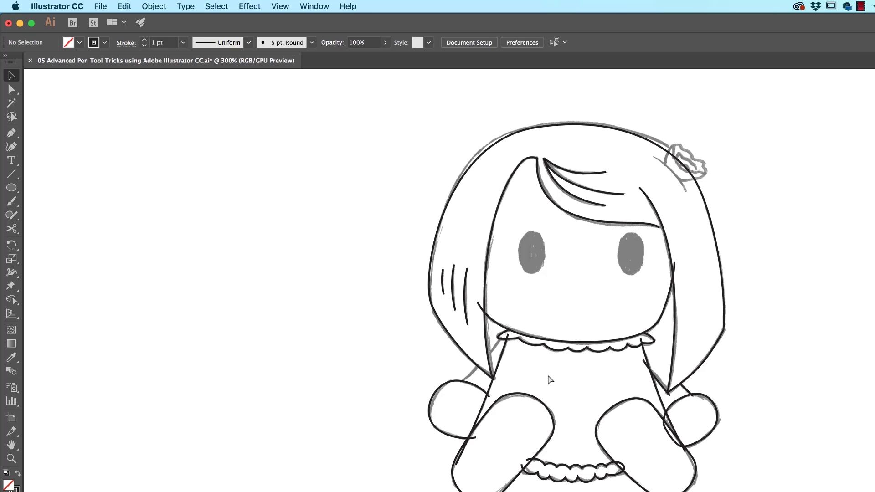
- Draw a straight trial line from the collar's left end down to the left arm
left_click(12, 134)
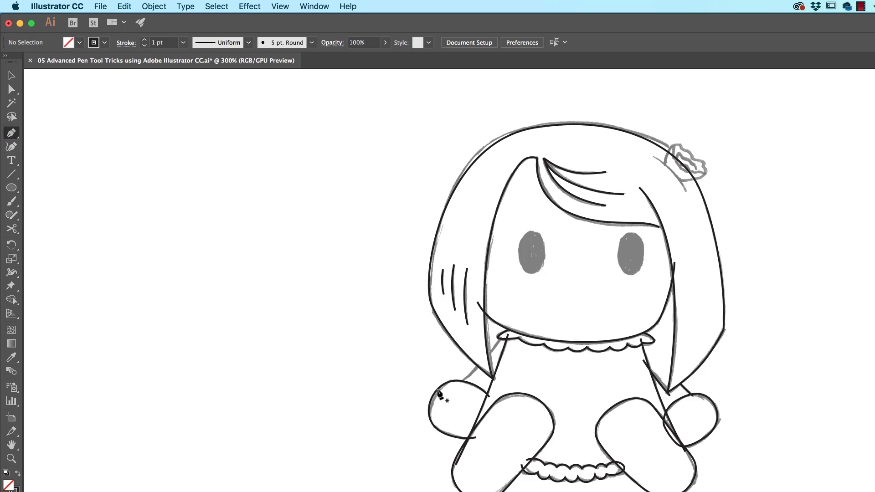
left_click(503, 343)
left_click(497, 397)
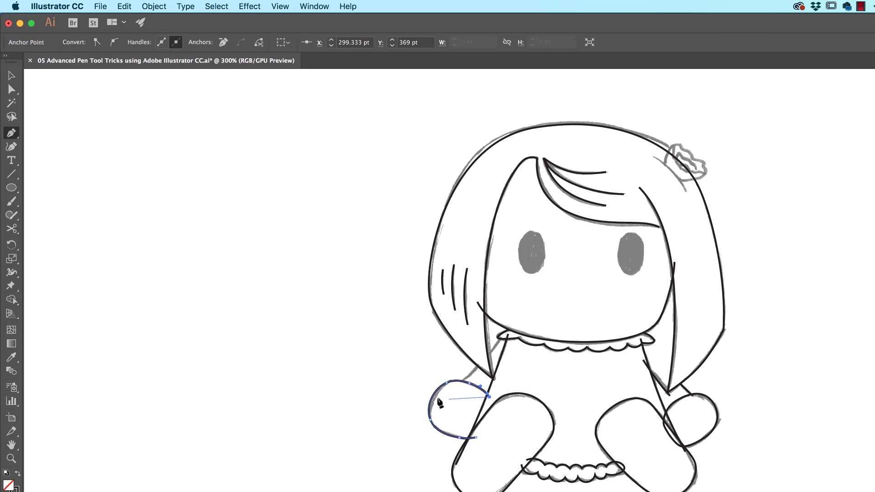
left_click(336, 392, "super")
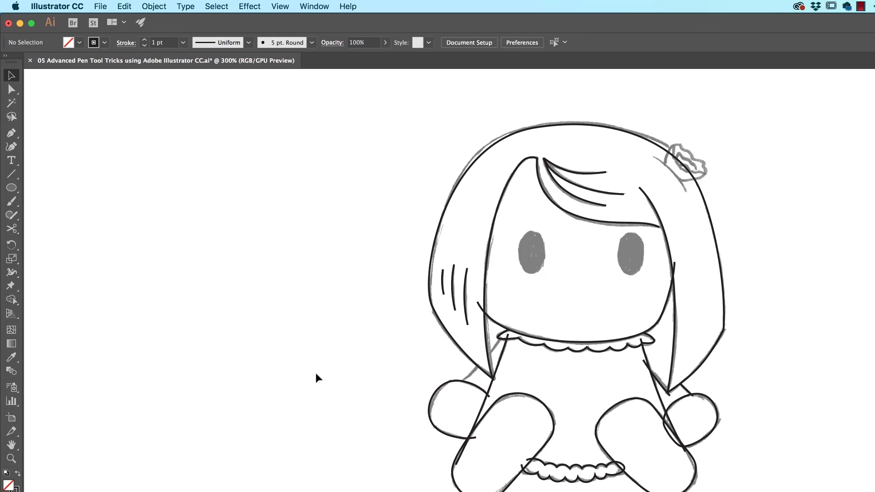
- Redo it with the Curvature tool, starting at the left hand and adding a point toward the collar
left_click(11, 146)
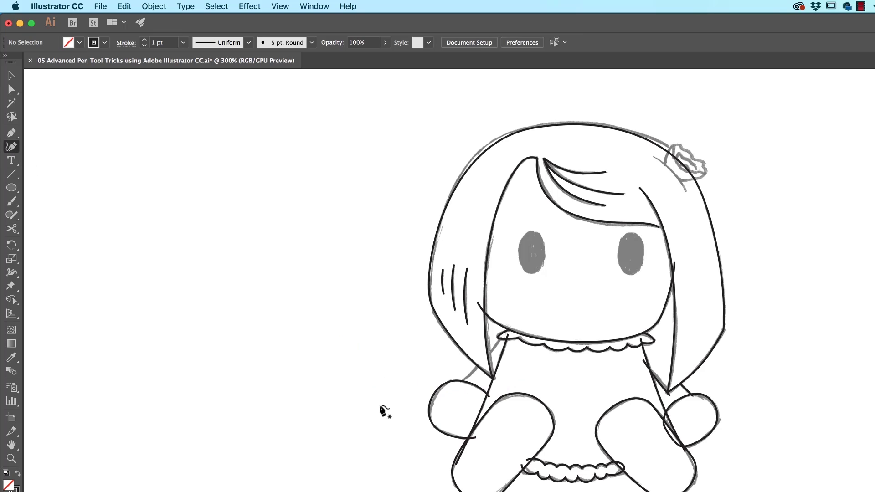
left_click(455, 385)
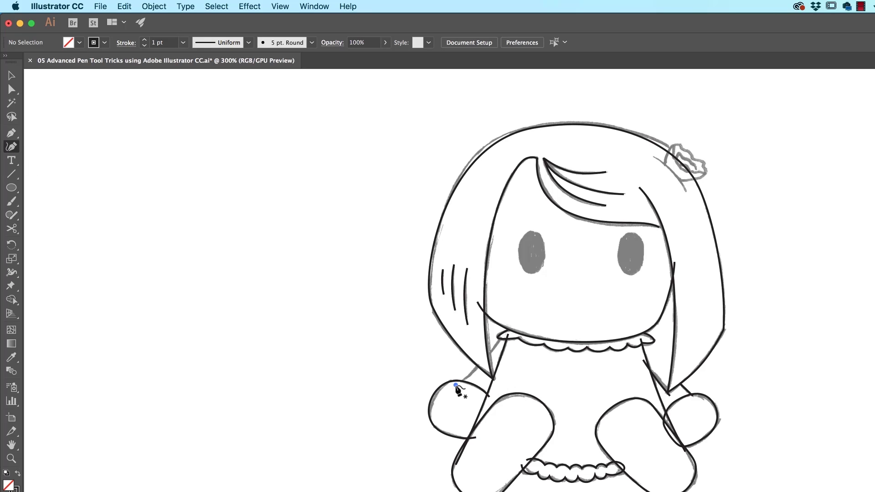
left_click(481, 360)
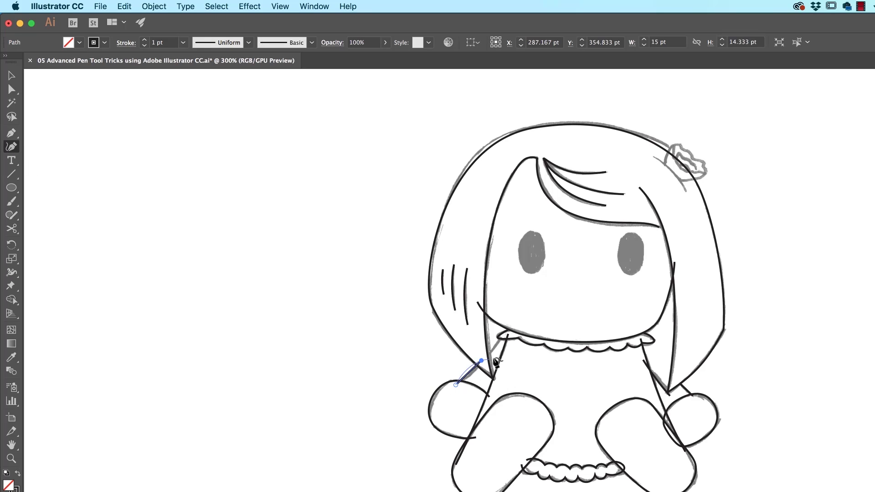
left_click(503, 340)
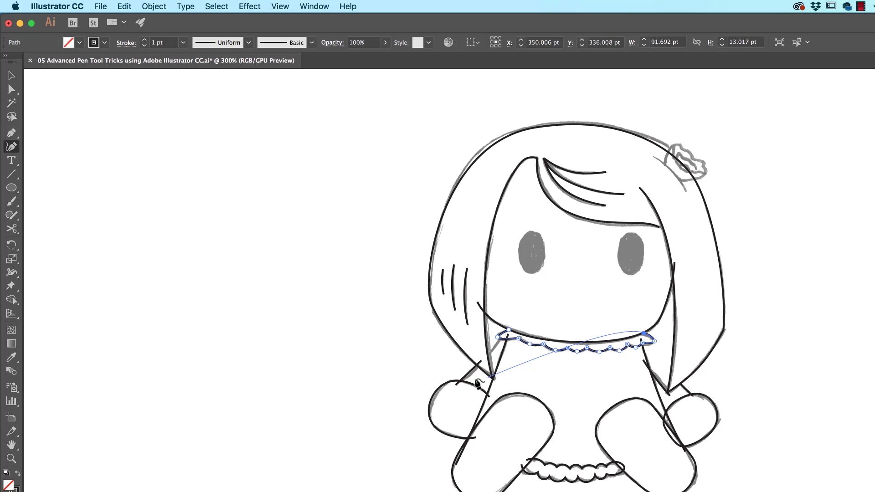
key("ctrl+z")
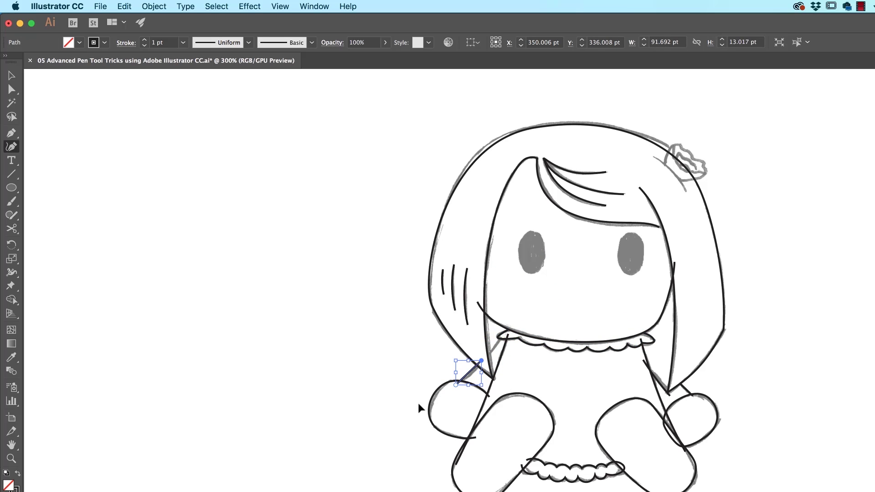
key("ctrl+shift+a")
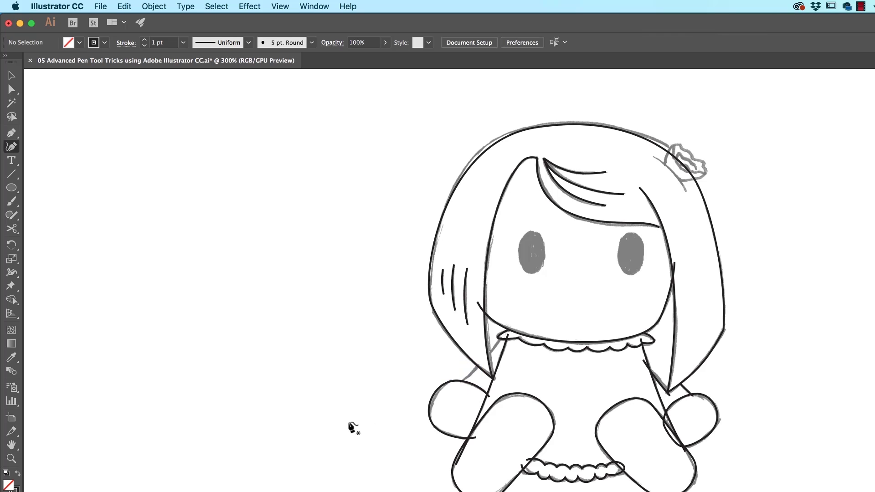
left_click(457, 383)
left_click(456, 385)
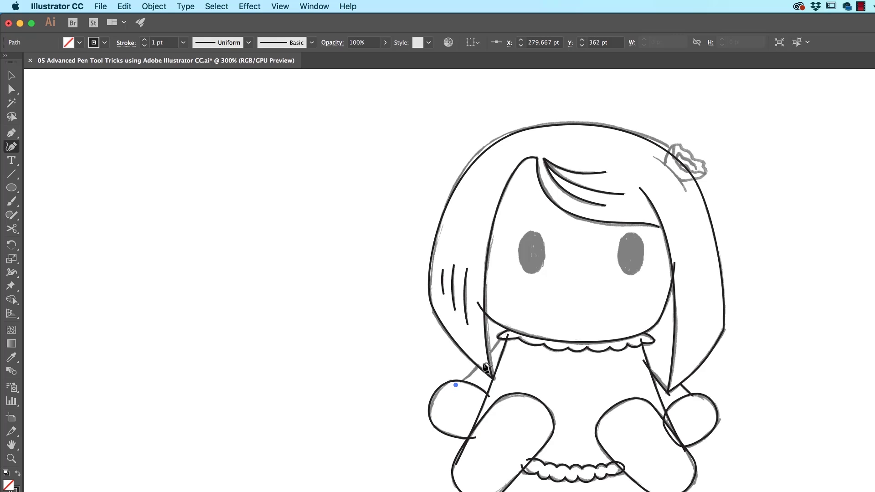
left_click(483, 360)
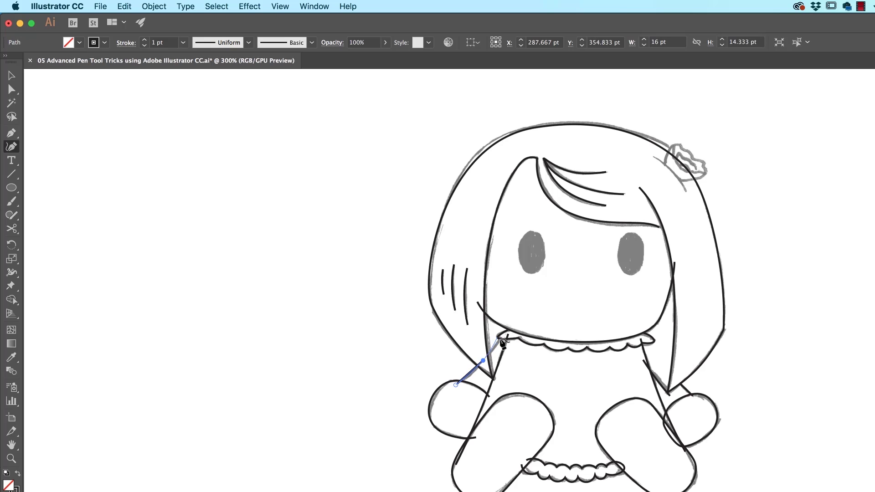
scroll(501, 345, "up", 10)
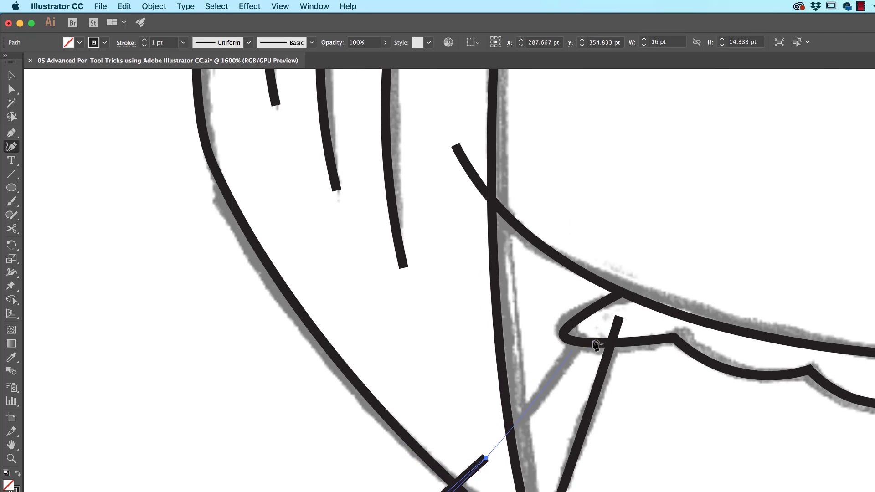
- Anchor and curve the final segment at the collar loop, end the path, and deselect
left_click(595, 327)
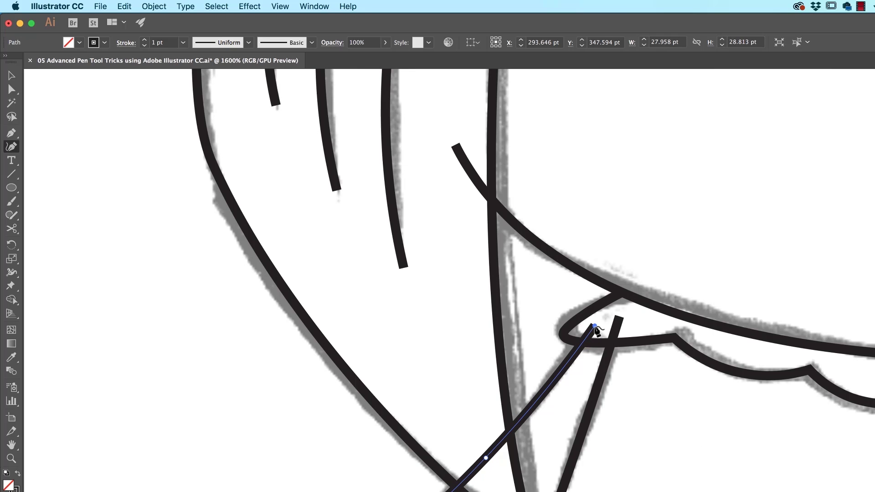
left_click_drag(595, 327, 588, 358)
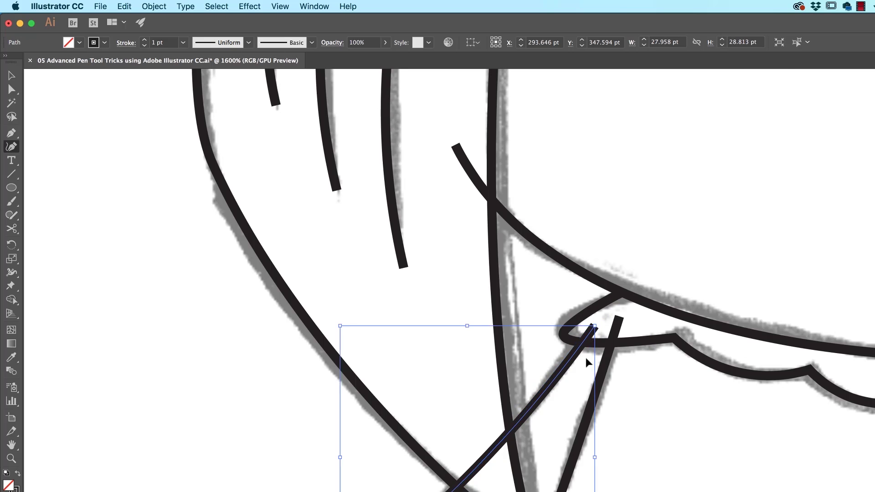
key("super+minus")
key("super+minus")
key("super+minus")
key("super+minus")
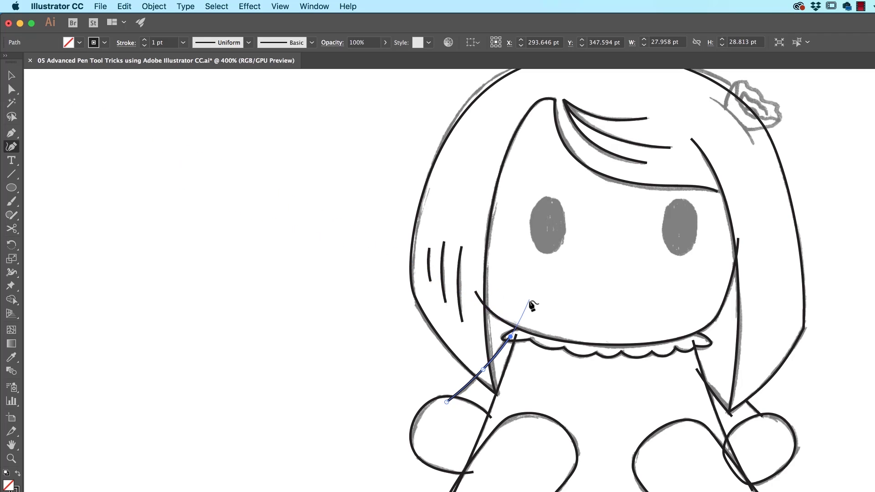
key("super")
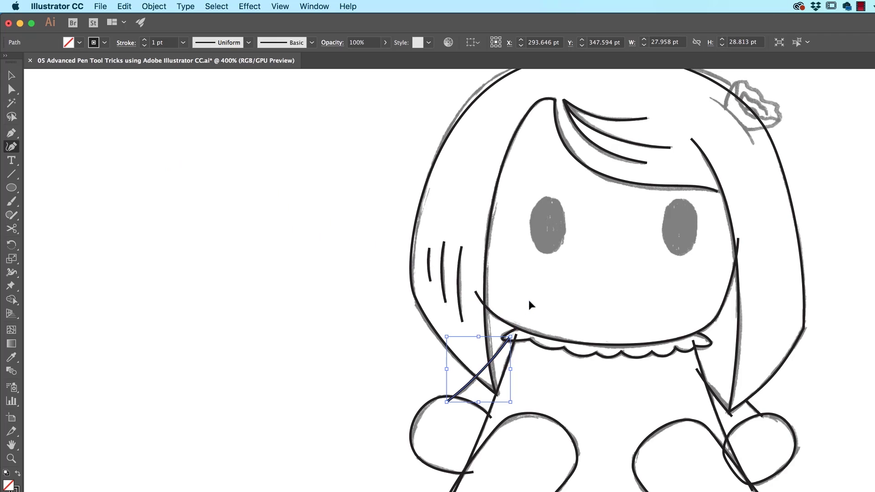
left_click(370, 351, "super")
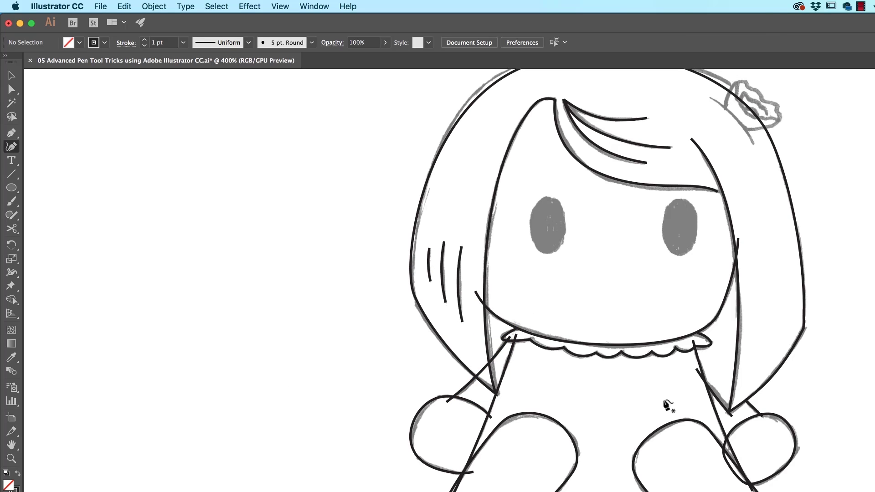
- Trace the short curved hair strand beside the bow with the Curvature tool
scroll(611, 437, "up", 5)
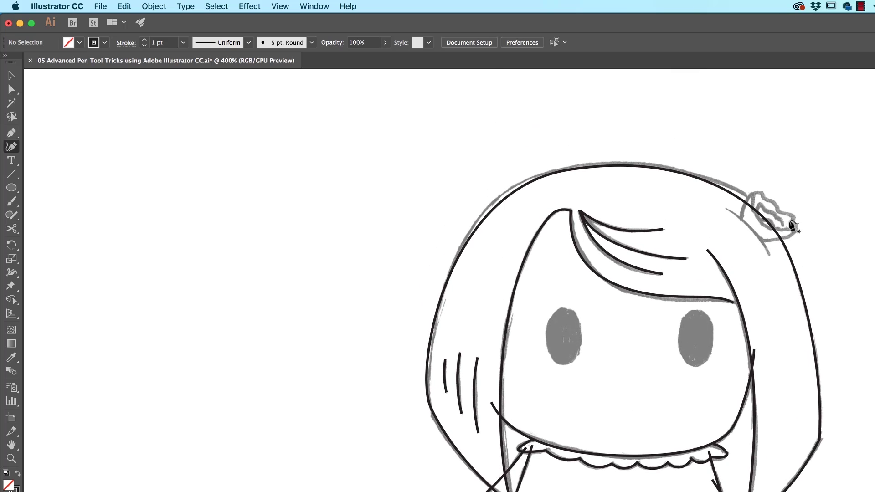
left_click(726, 209)
left_click(769, 256)
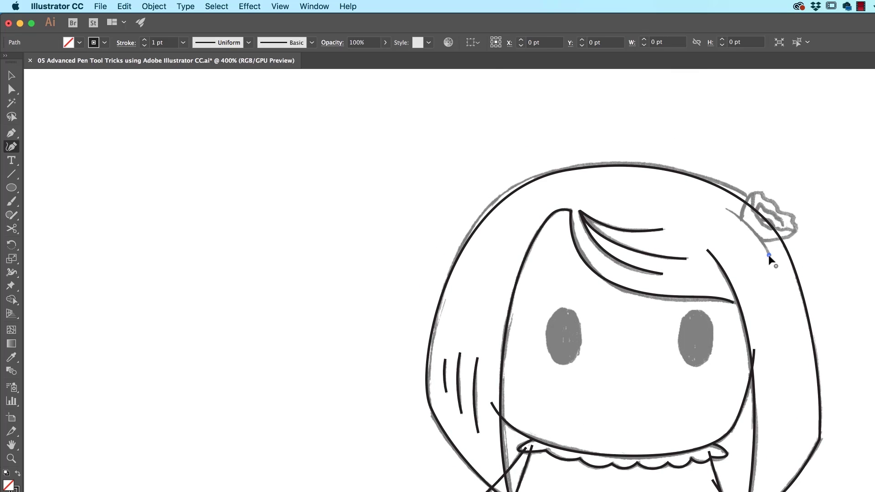
left_click(751, 226)
left_click(724, 208)
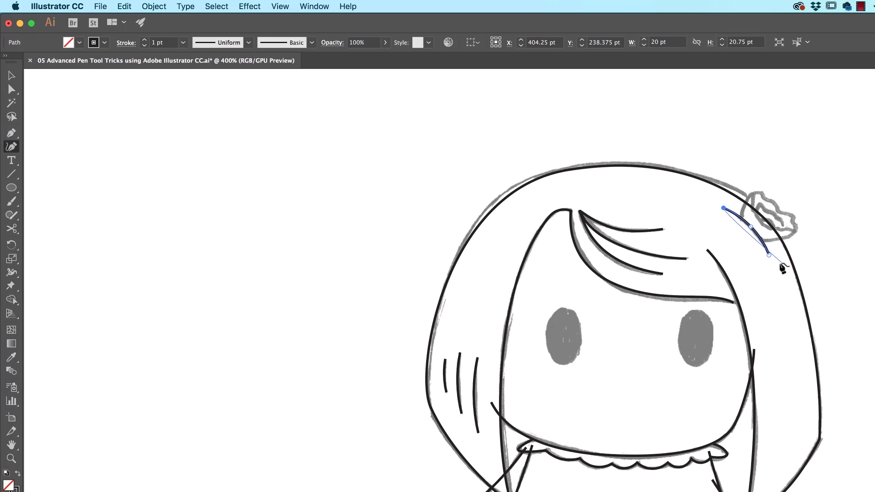
left_click(727, 132, "super")
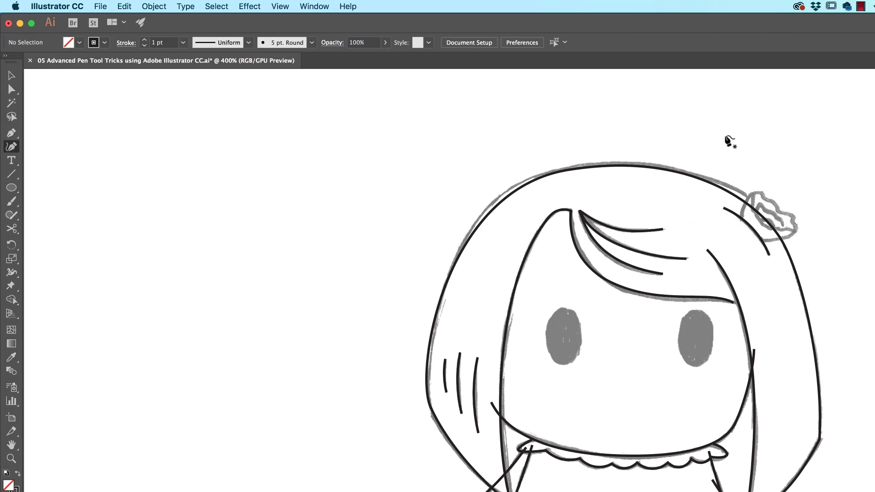
left_click(760, 242)
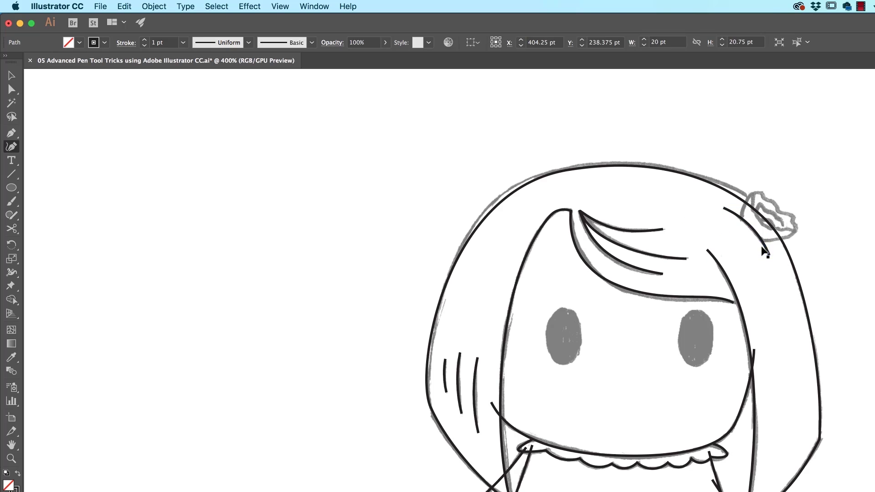
key("Escape")
- Zoom in and trace the hair bow's wavy outline, from its bottom edge around to the left side
key("super+equal")
key("super+equal")
key("super+equal")
left_click_drag(761, 231, 463, 419)
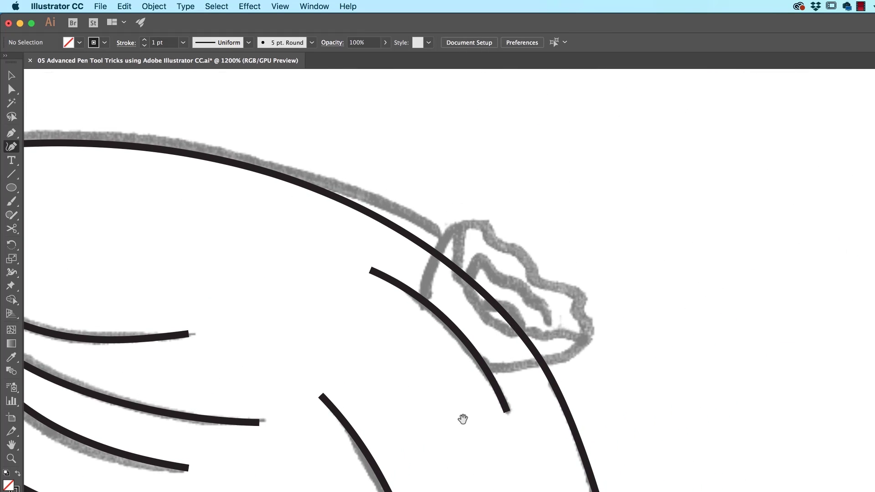
left_click(463, 363)
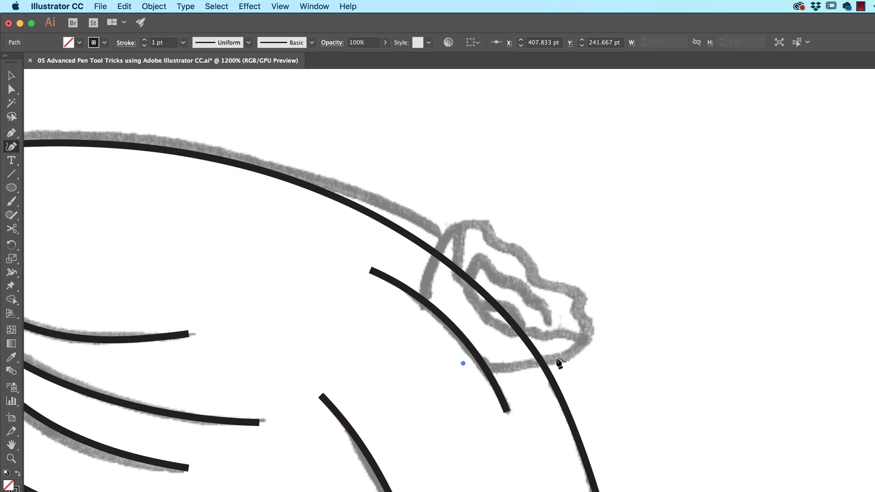
left_click_drag(557, 360, 590, 340)
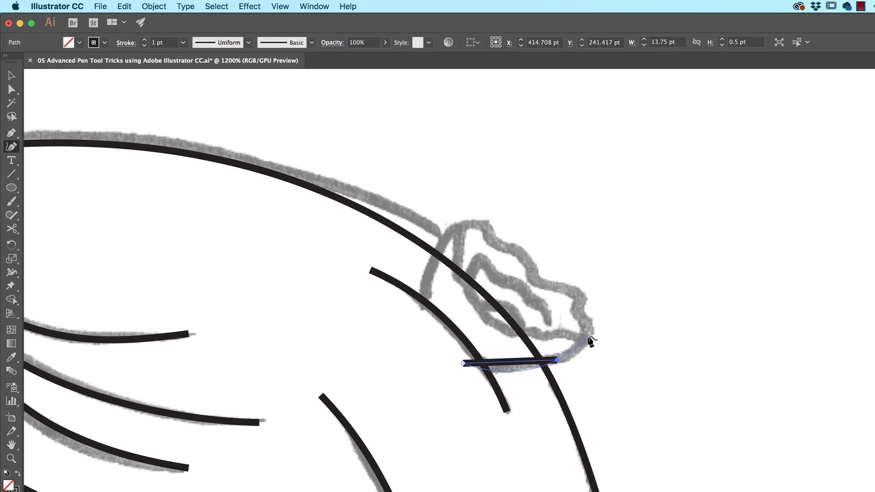
left_click(588, 336)
left_click(575, 310)
left_click(581, 292)
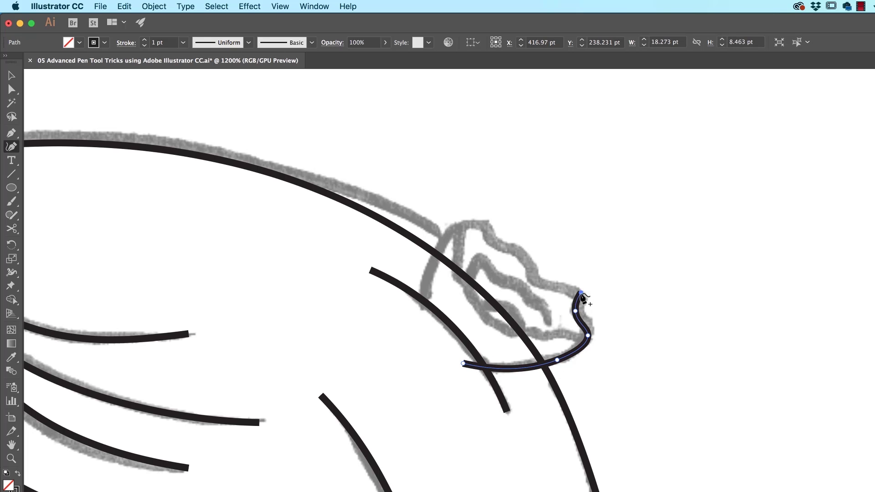
left_click(531, 285)
left_click(521, 250)
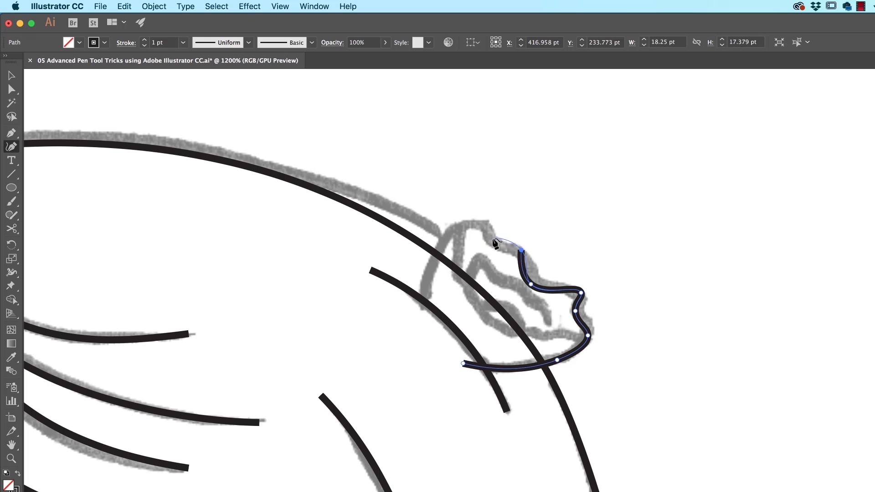
left_click(492, 238)
left_click(476, 219)
left_click(444, 227)
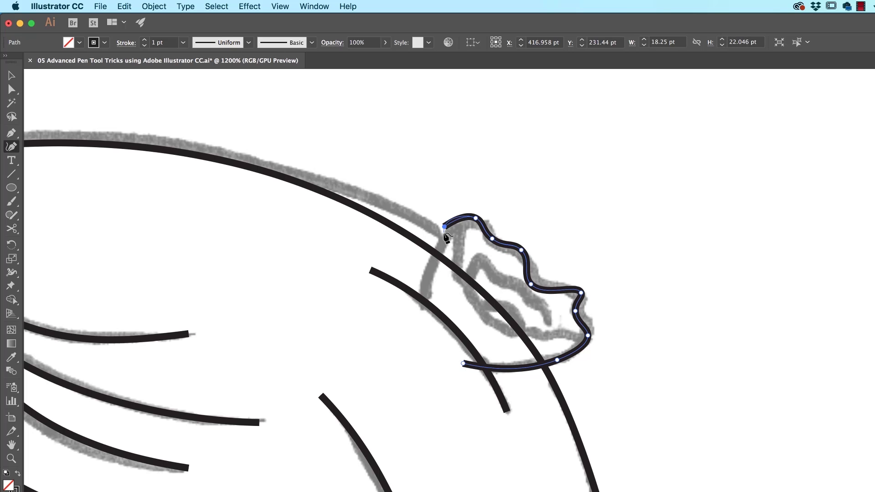
left_click(419, 314)
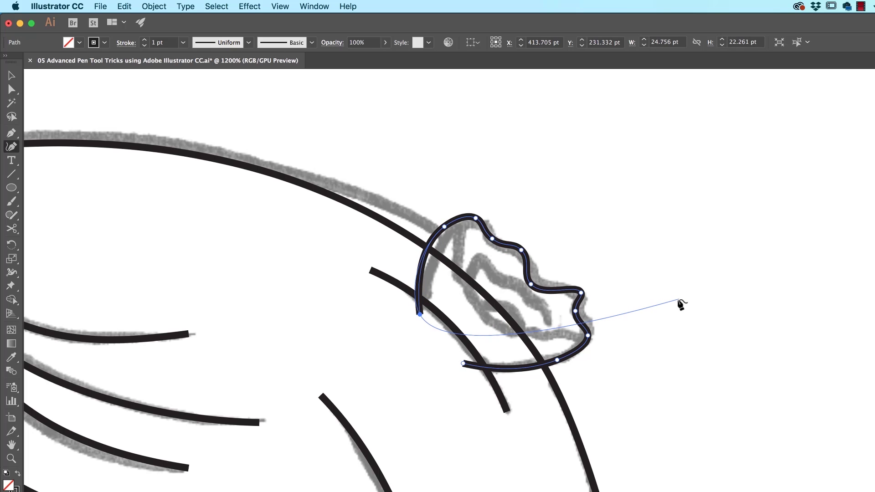
key("Escape")
- Select all the traced black paths and move a copy to the right of the sketch
key("v")
key("super+minus")
key("super+minus")
key("super+minus")
key("super+minus")
key("super+minus")
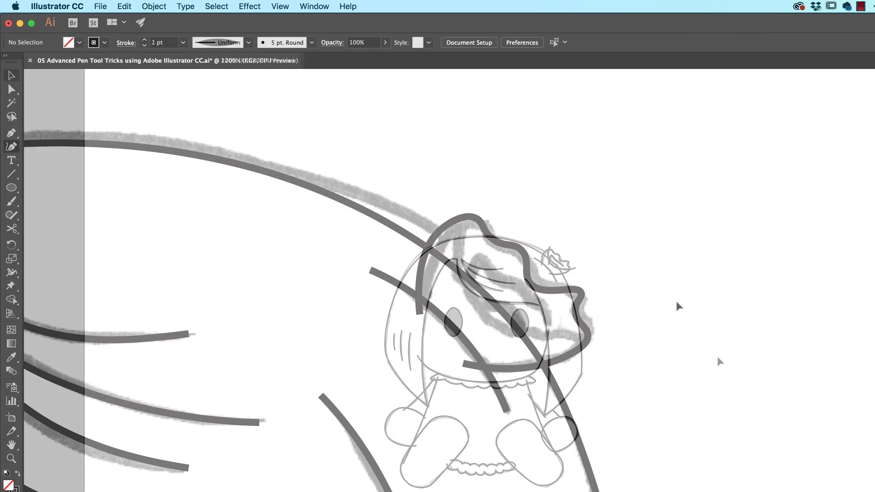
mouse_move(682, 182)
left_mouse_down()
mouse_move(350, 483)
mouse_move(284, 490)
left_mouse_up()
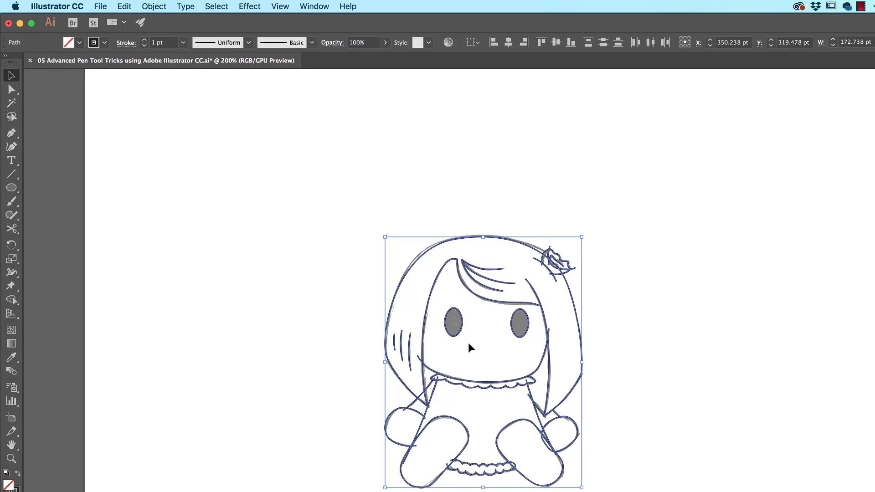
left_click(578, 396)
left_click_drag(318, 186, 652, 489)
left_click_drag(484, 454, 737, 455)
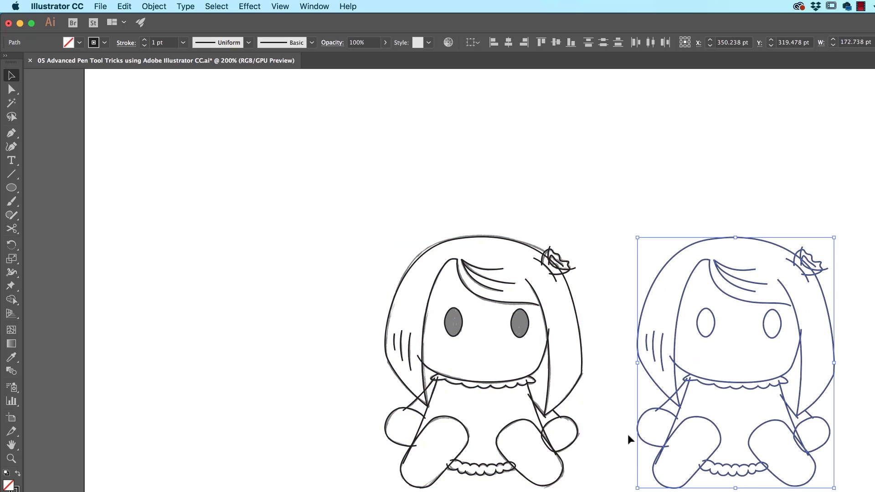
scroll(627, 434, "right", 5)
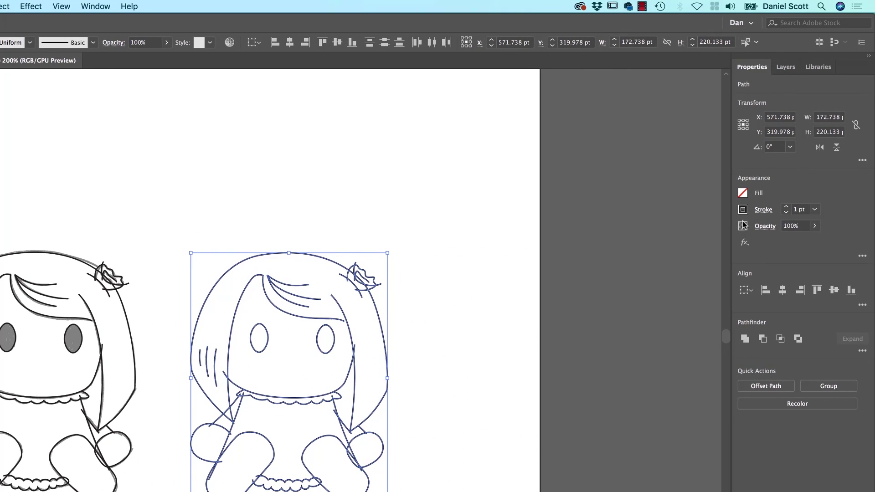
- Apply Width Profile 1 and a 3 pt stroke weight to the traced doll lines
left_click(763, 211)
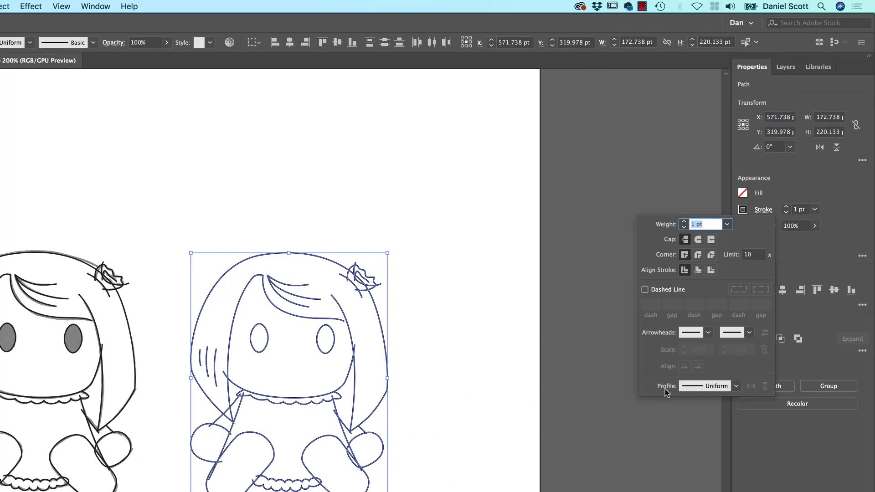
left_click(735, 387)
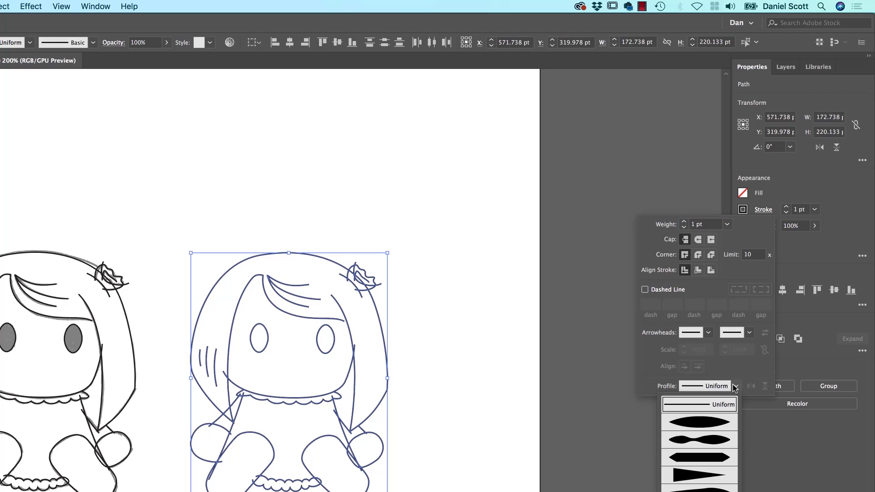
left_click(693, 423)
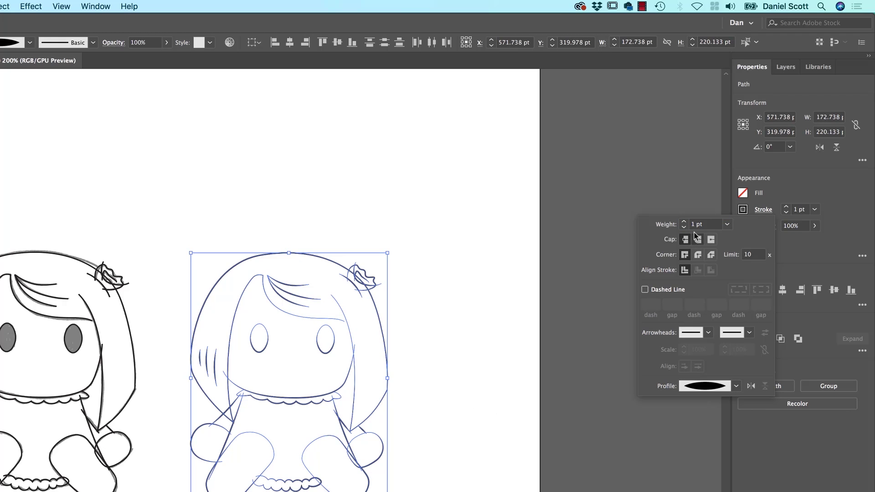
left_click(685, 222)
left_click(684, 222)
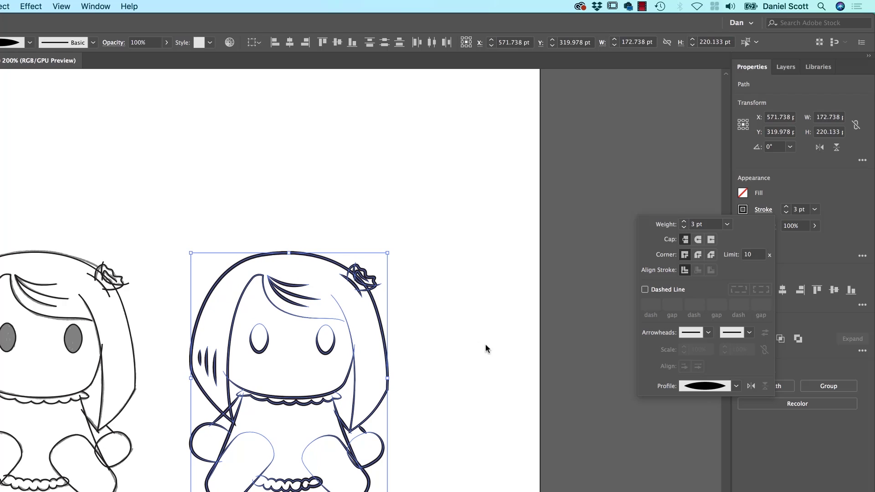
left_click(428, 367)
left_click(445, 385)
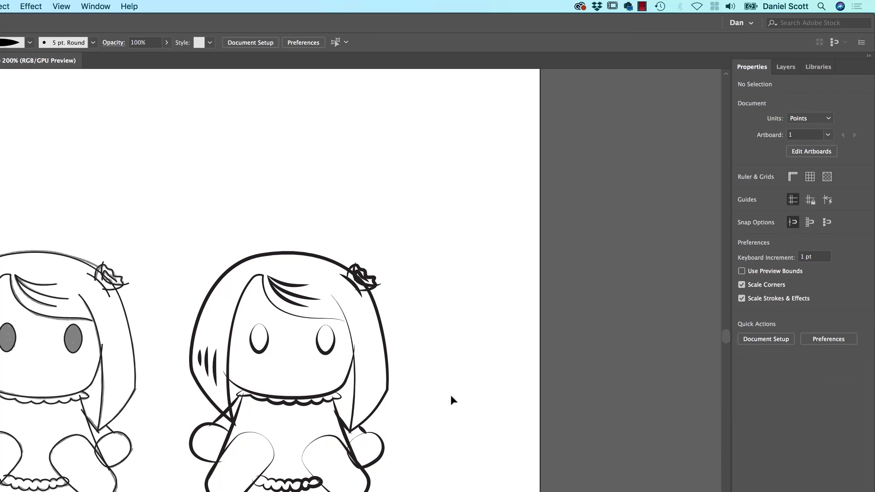